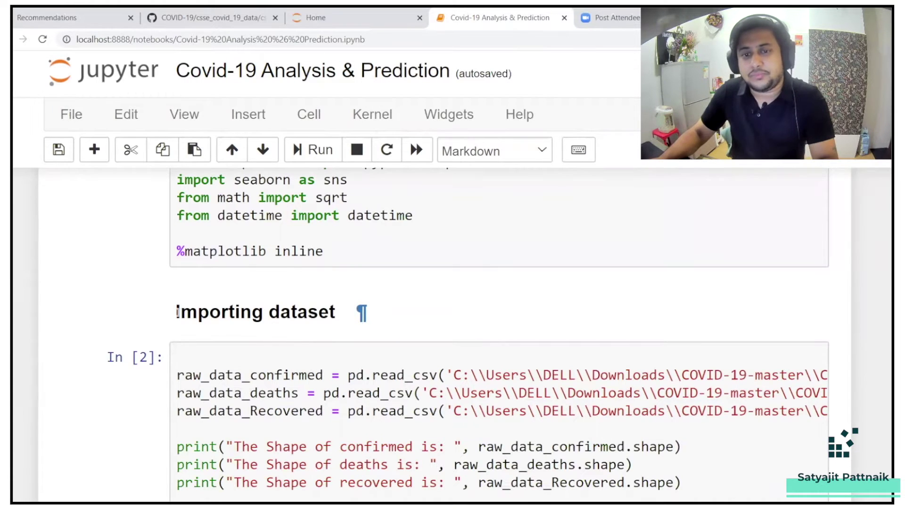
Examine the confirmed, deaths and recovered global CSV file names read in the cell under the "Importing dataset" heading
left_click_drag(176, 315, 330, 312)
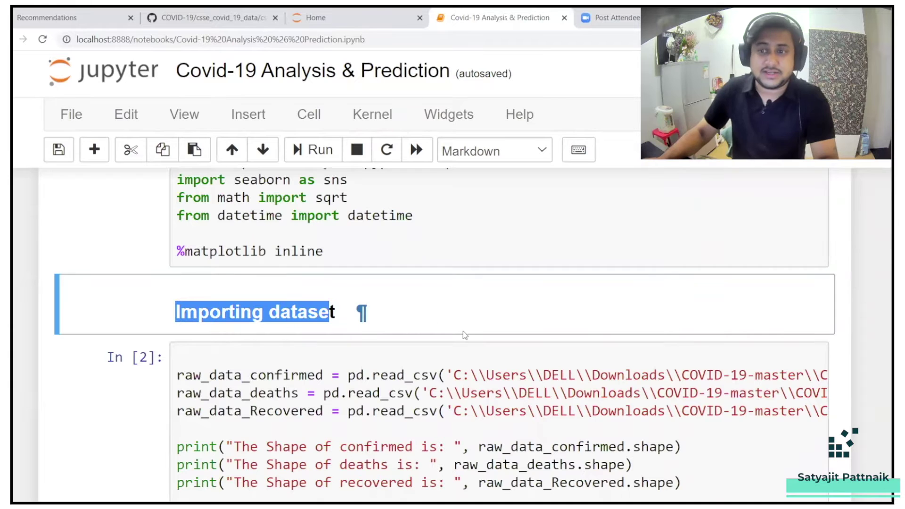
scroll(493, 421, "down", 1)
left_click_drag(403, 478, 745, 478)
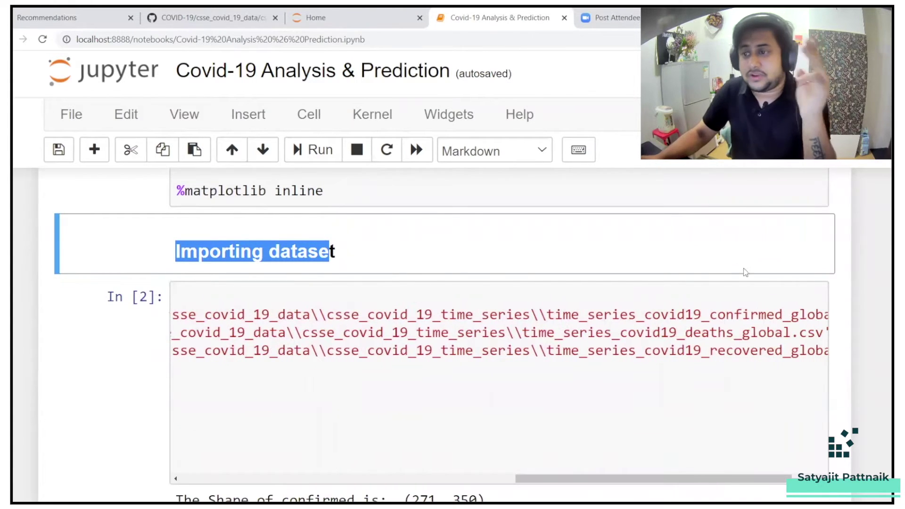
left_click_drag(639, 313, 812, 315)
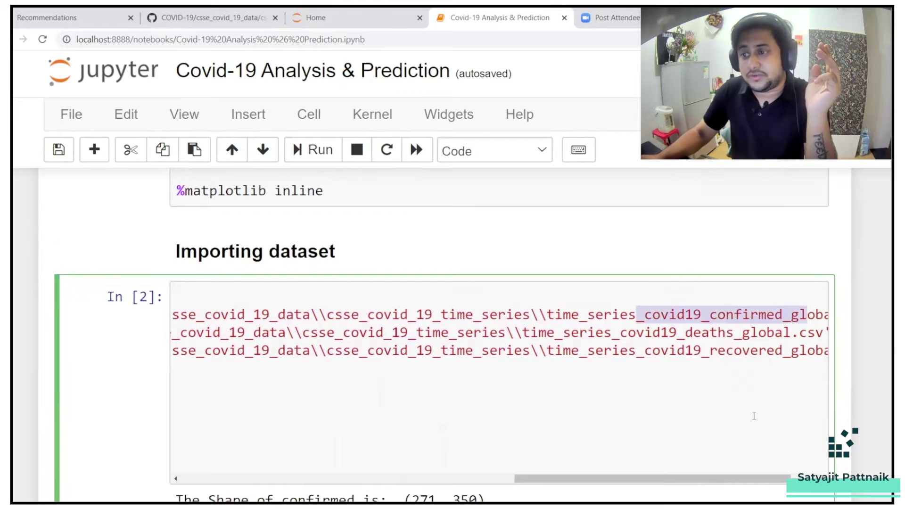
left_click_drag(641, 332, 788, 334)
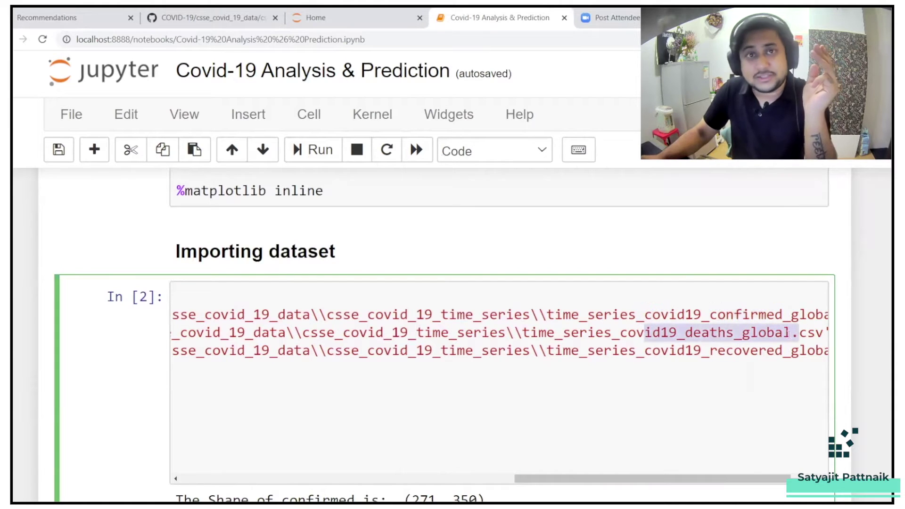
left_click_drag(644, 350, 782, 351)
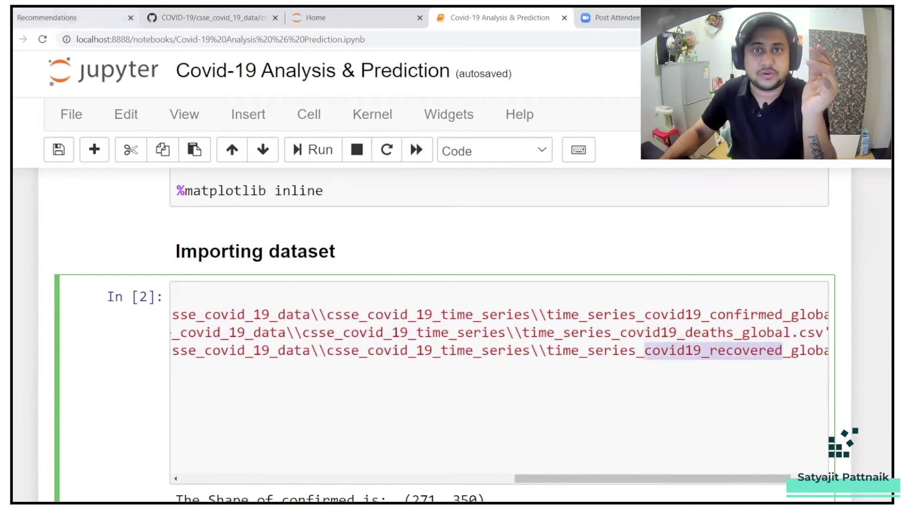
Locate the confirmed, deaths and recovered global CSV files in the csse_covid_19_time_series folder on GitHub and return to the notebook
left_click(243, 15)
left_click_drag(206, 303, 267, 305)
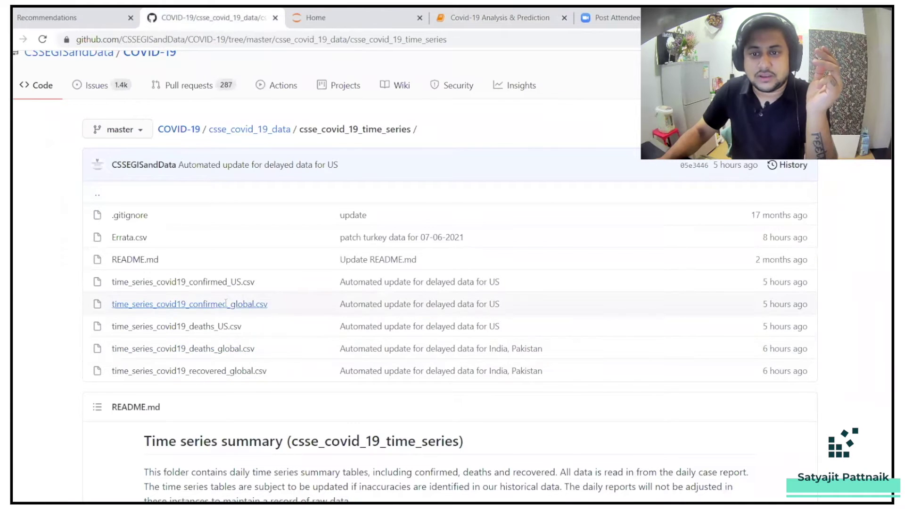
left_click_drag(270, 348, 191, 349)
left_click_drag(267, 371, 200, 371)
left_click(503, 17)
Examine the printed dataset shapes and the date columns in the raw_data_confirmed preview
scroll(355, 339, "down", 3)
left_click_drag(517, 299, 115, 296)
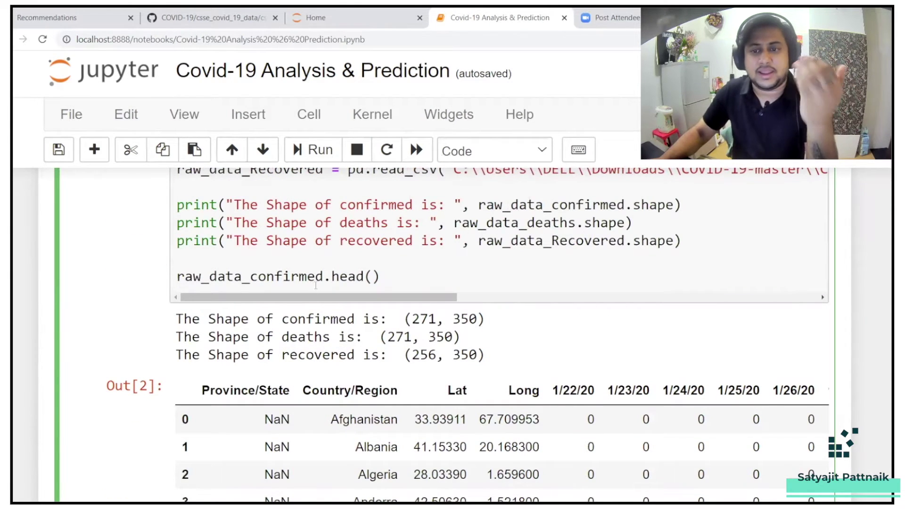
scroll(424, 270, "down", 3)
left_click_drag(553, 270, 647, 270)
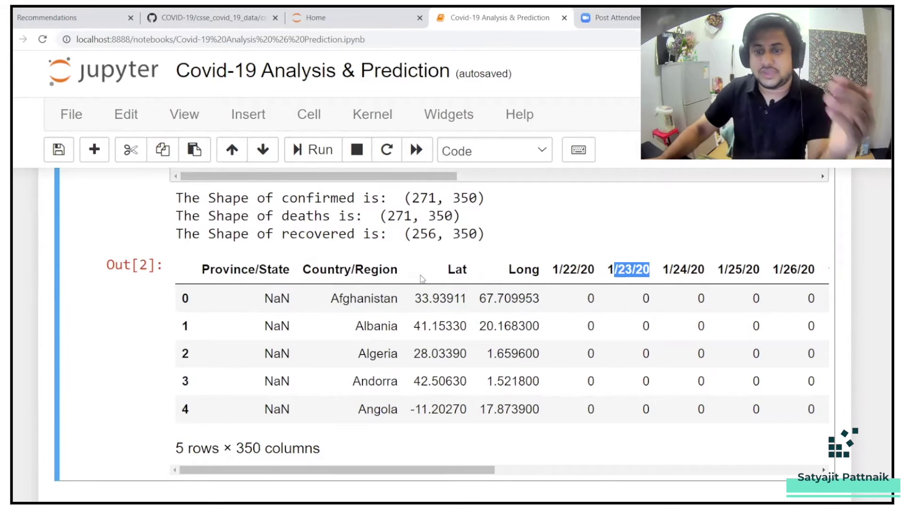
Examine the "Un-Pivoting the data" section, covering the pd.melt code and the columns of the raw_data_confirmed2 table
scroll(635, 226, "down", 3)
left_click_drag(186, 335, 368, 337)
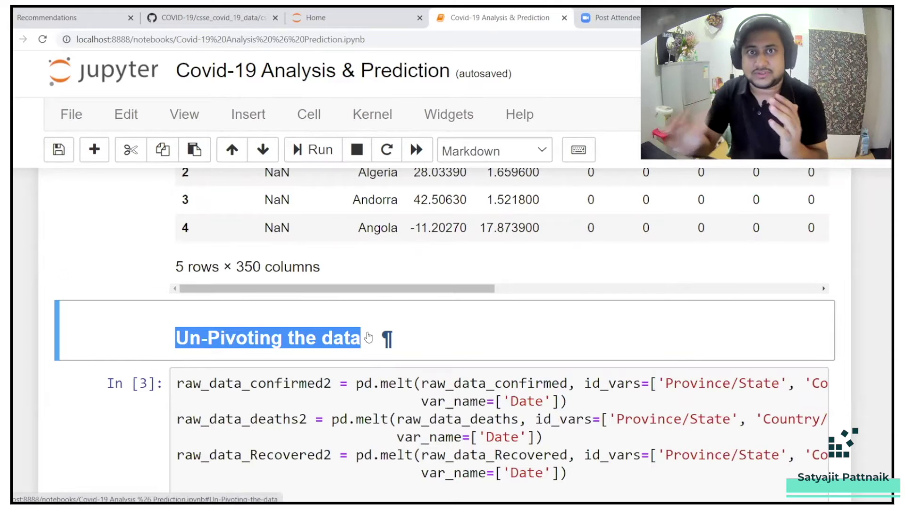
scroll(362, 296, "down", 2)
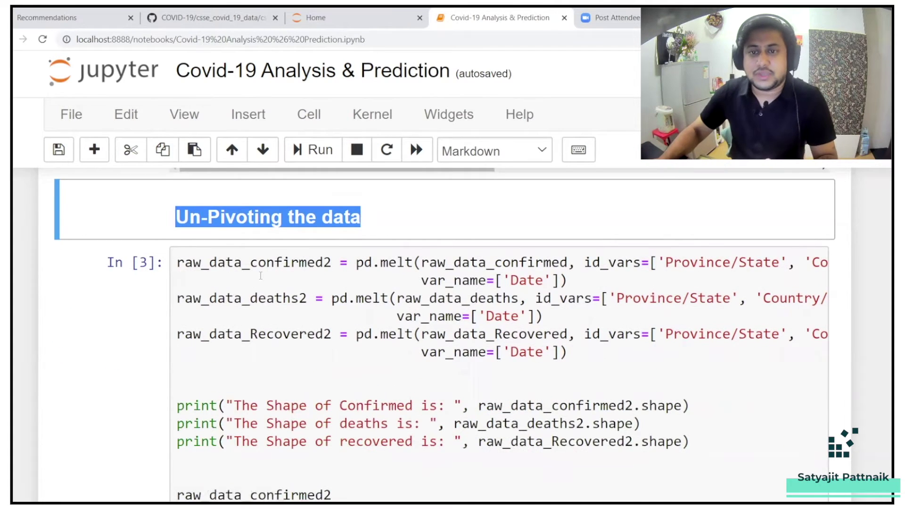
scroll(261, 276, "down", 4)
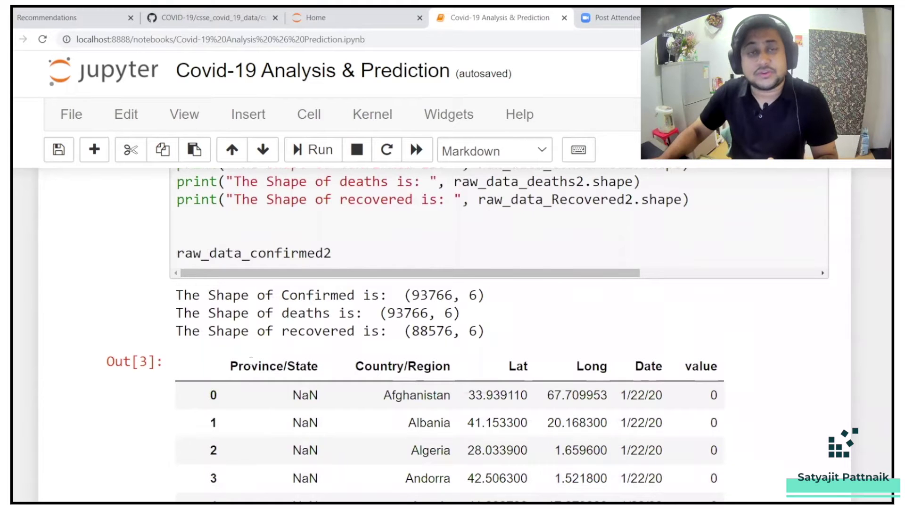
scroll(251, 360, "down", 1)
left_click_drag(251, 302, 681, 298)
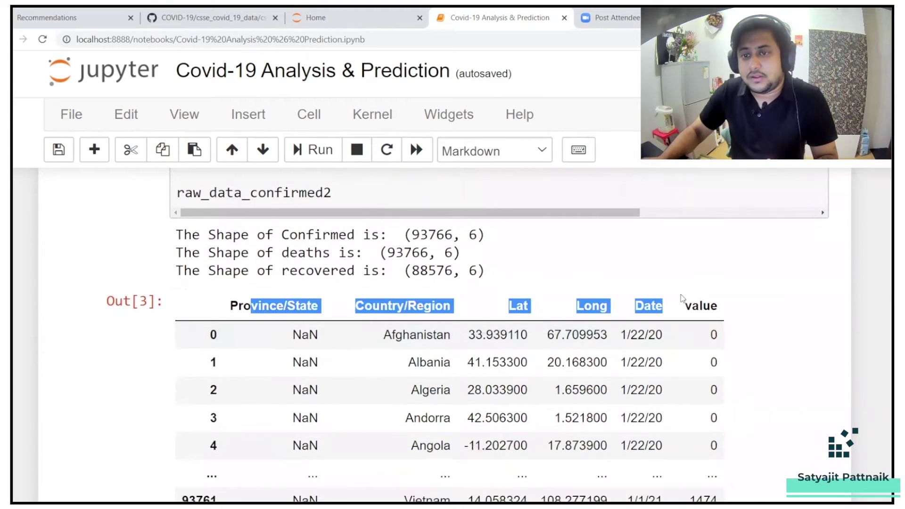
left_click(682, 298)
scroll(606, 316, "down", 6)
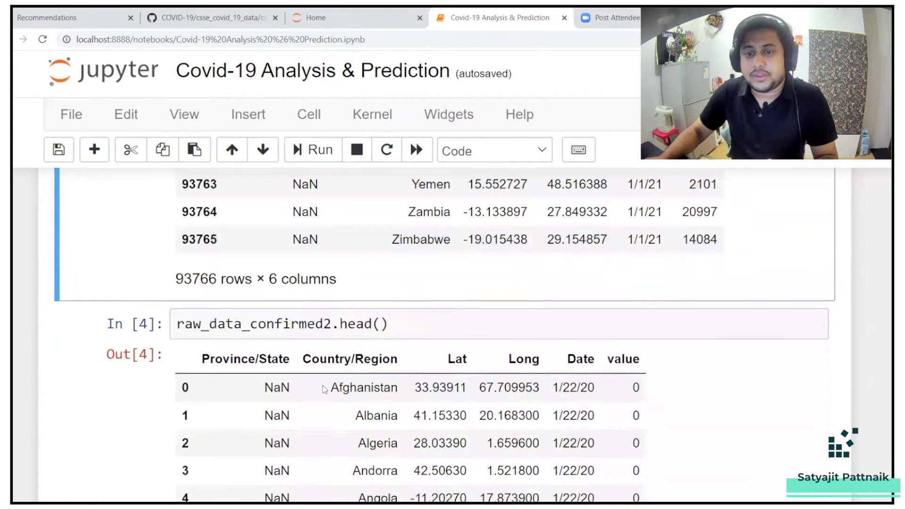
Review the sections that convert the new column to dates and rename the value columns
scroll(323, 389, "down", 4)
left_click_drag(181, 332, 425, 330)
scroll(440, 264, "down", 1)
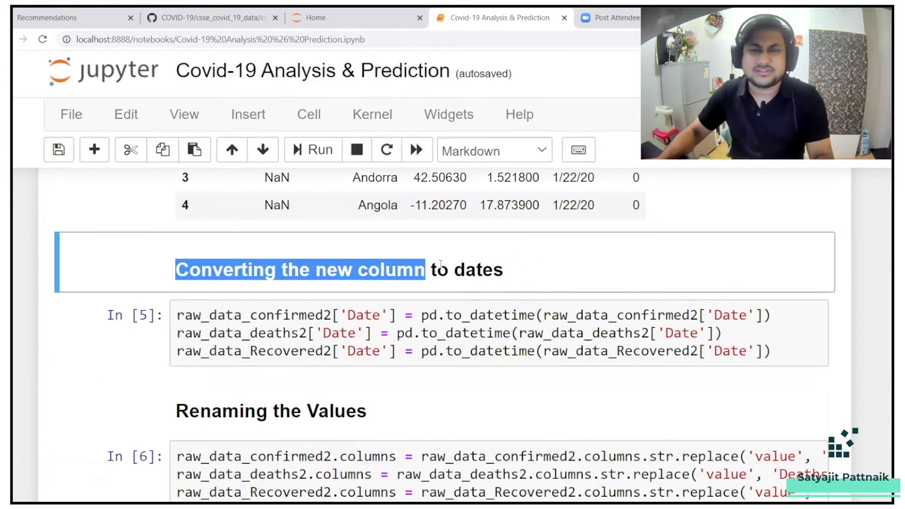
scroll(363, 347, "down", 2)
left_click_drag(176, 290, 394, 290)
scroll(423, 290, "down", 1)
scroll(423, 289, "down", 5)
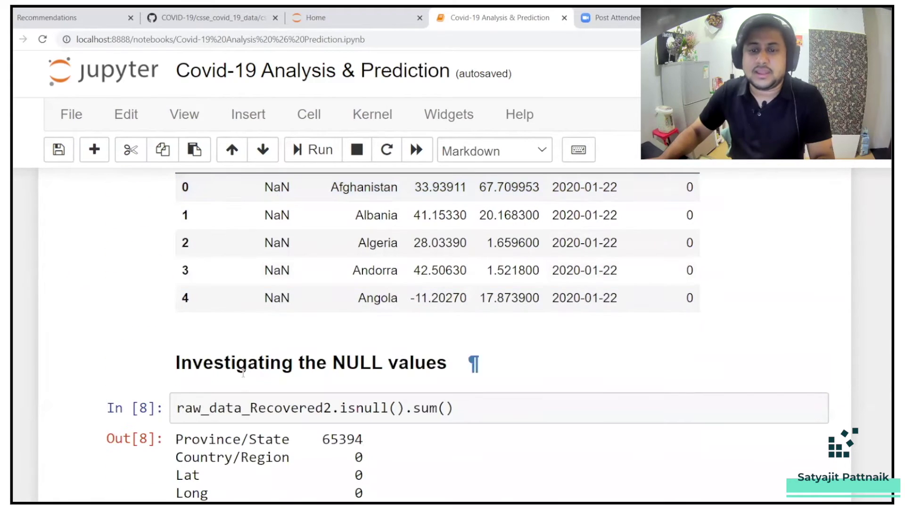
Review the missing-value counts of raw_data_Recovered2 and re-render the "Investigating the NULL values" heading cell
left_click_drag(173, 371, 481, 367)
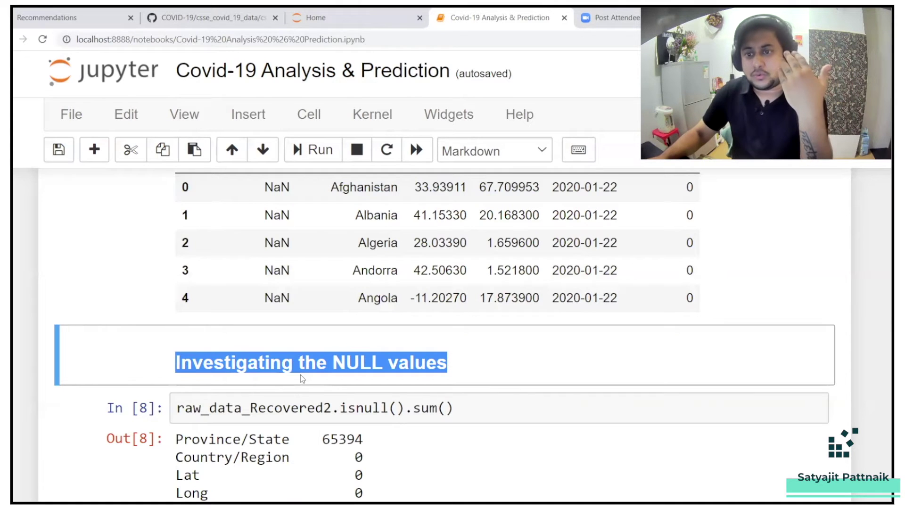
scroll(390, 352, "down", 2)
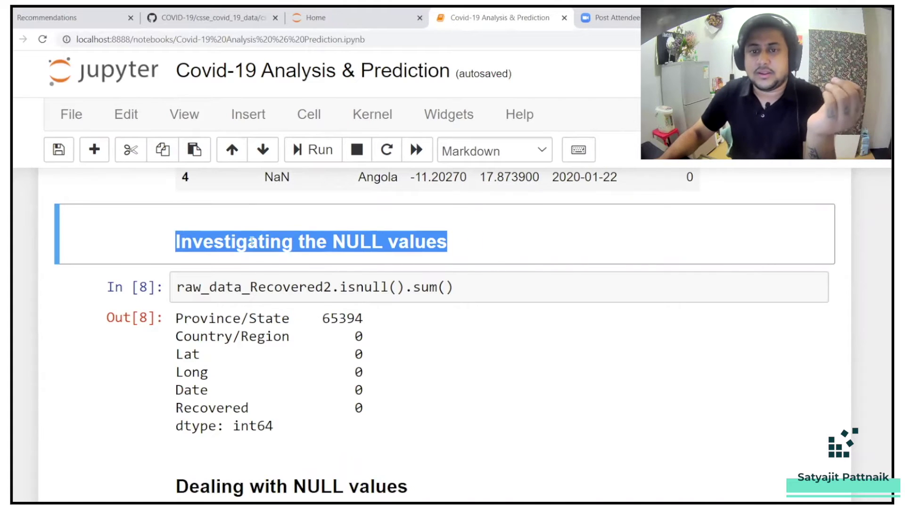
double_click(471, 241)
left_click(387, 229)
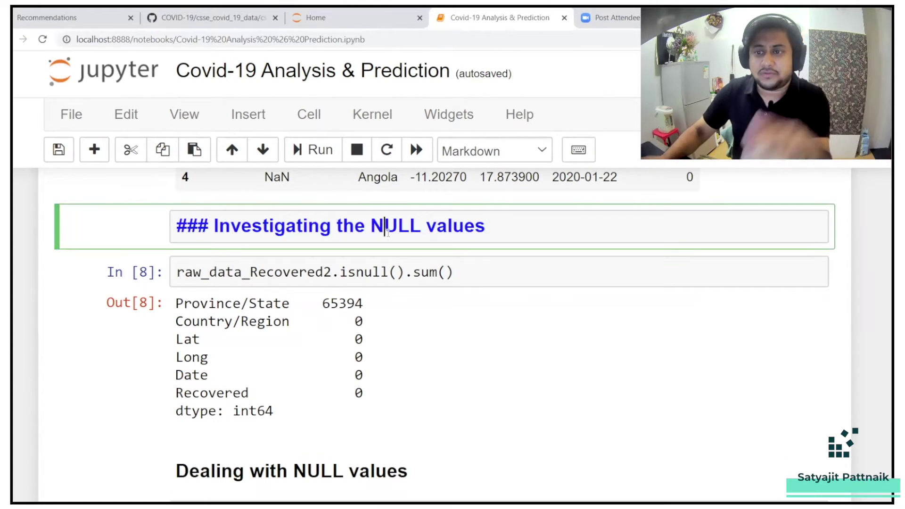
key("shift+Return")
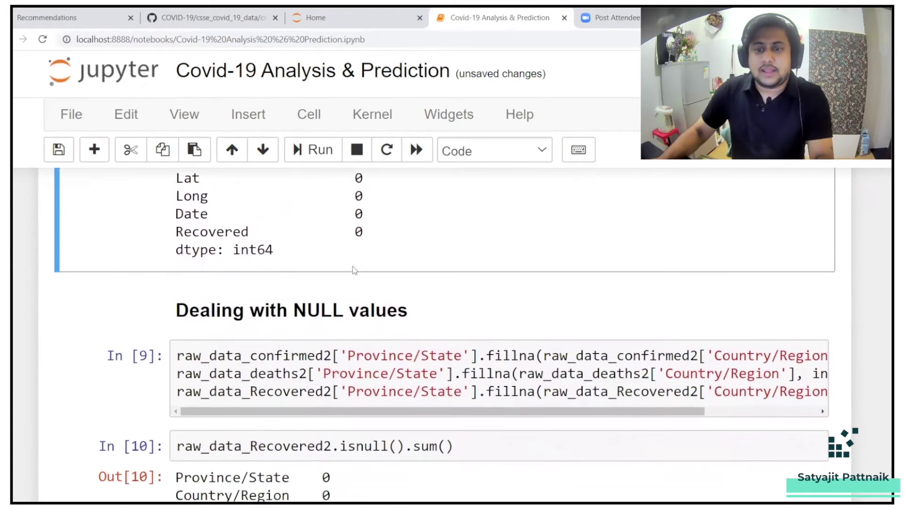
Examine the fillna code that fills Province/State from Country/Region and the repeated missing-value check under "Dealing with NULL values"
left_click_drag(579, 406, 742, 408)
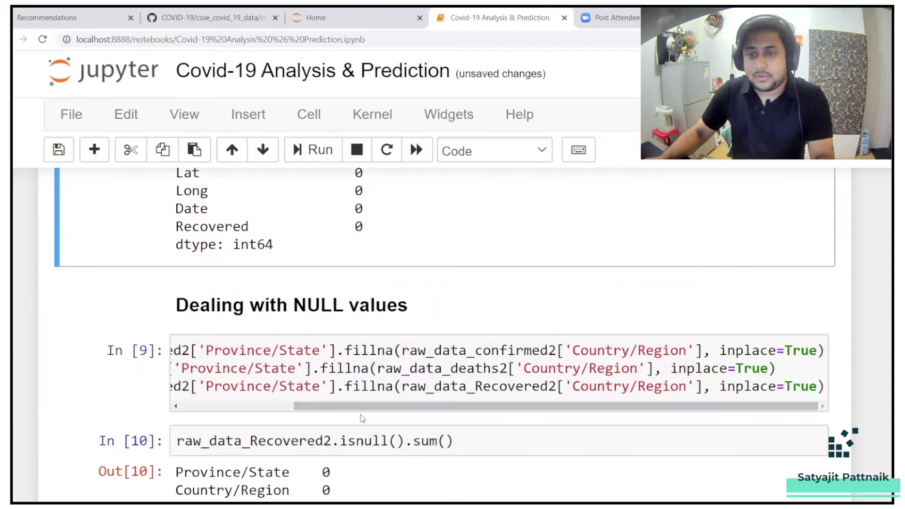
left_click_drag(362, 406, 278, 406)
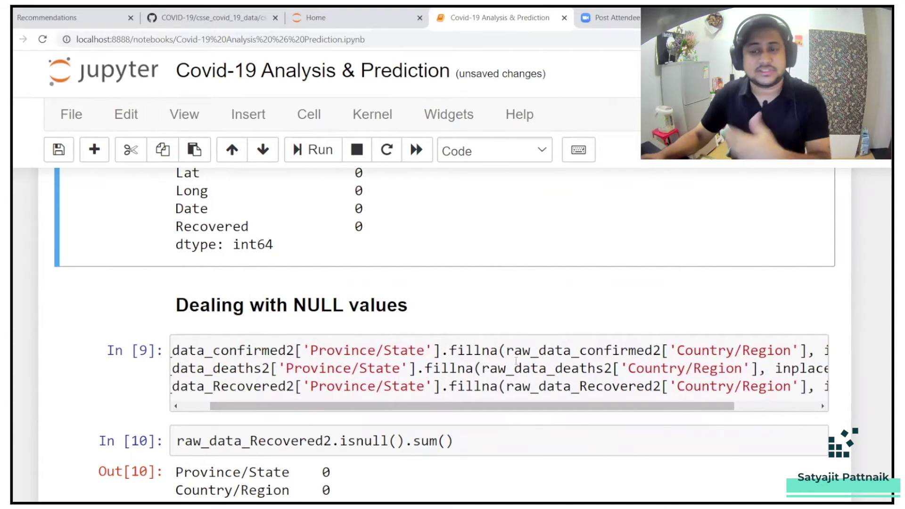
scroll(485, 308, "down", 3)
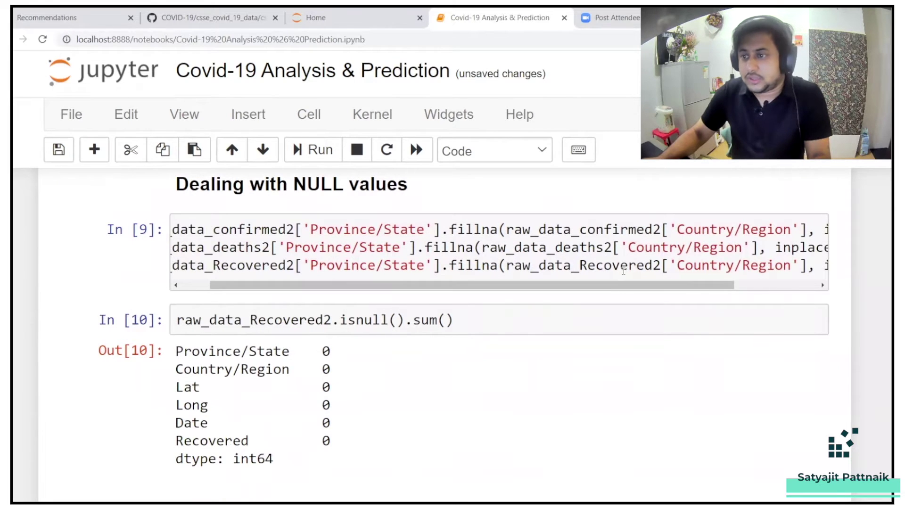
left_click_drag(623, 285, 780, 295)
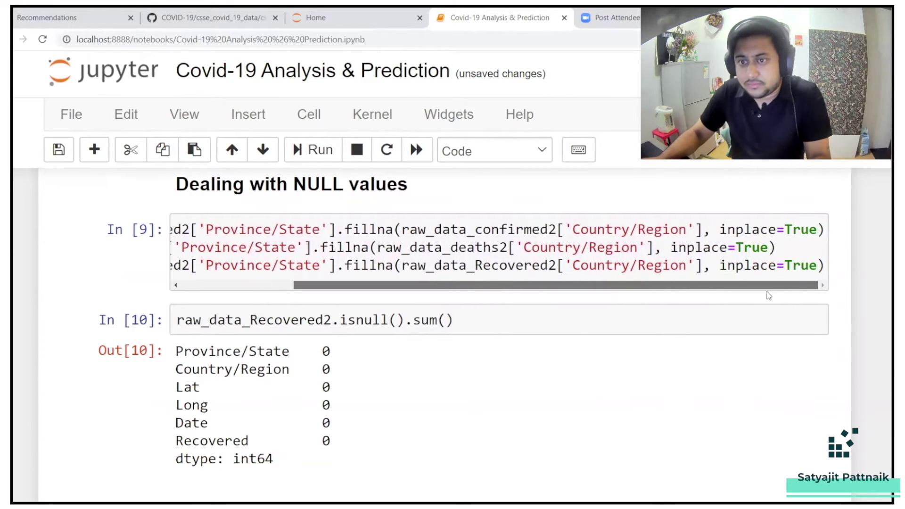
left_click_drag(650, 296, 578, 296)
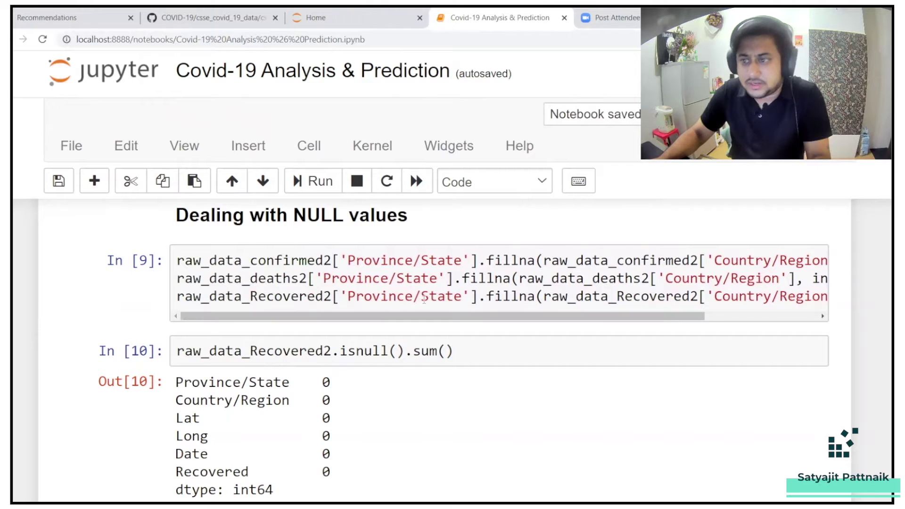
left_click_drag(682, 317, 796, 317)
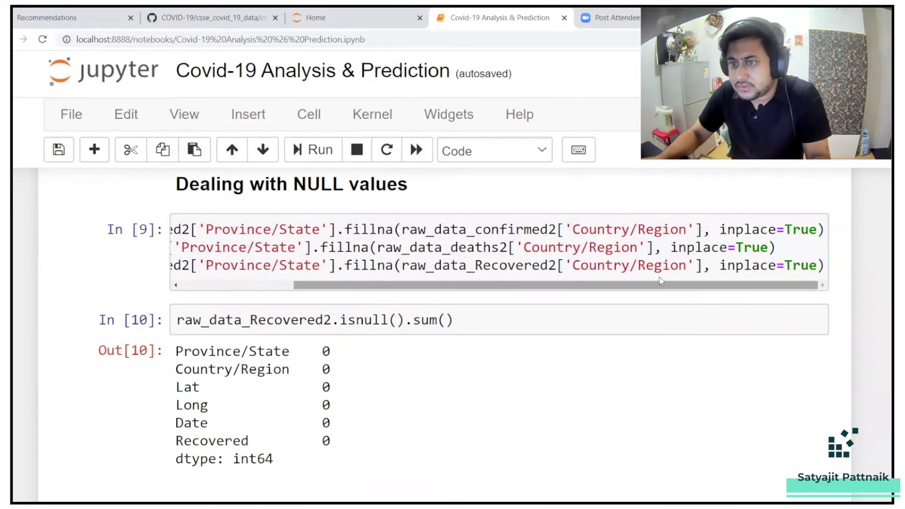
scroll(316, 265, "down", 3)
left_click_drag(333, 197, 381, 284)
Examine the dataset shapes printed before the join and the raw_data_confirmed2 table
scroll(380, 283, "down", 3)
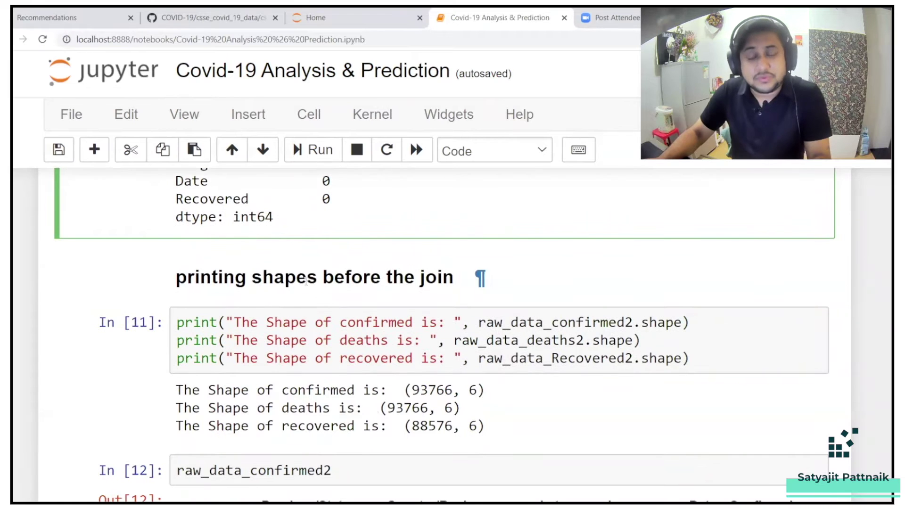
scroll(305, 282, "down", 3)
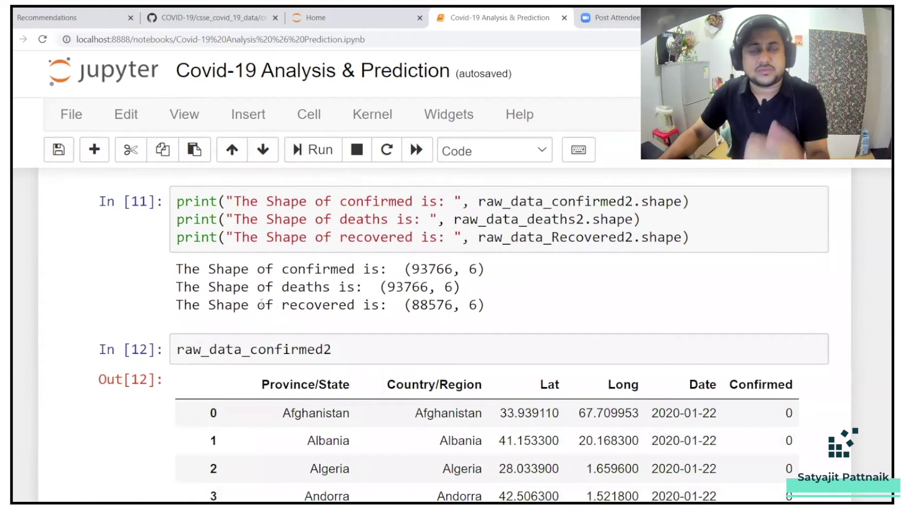
scroll(253, 280, "down", 3)
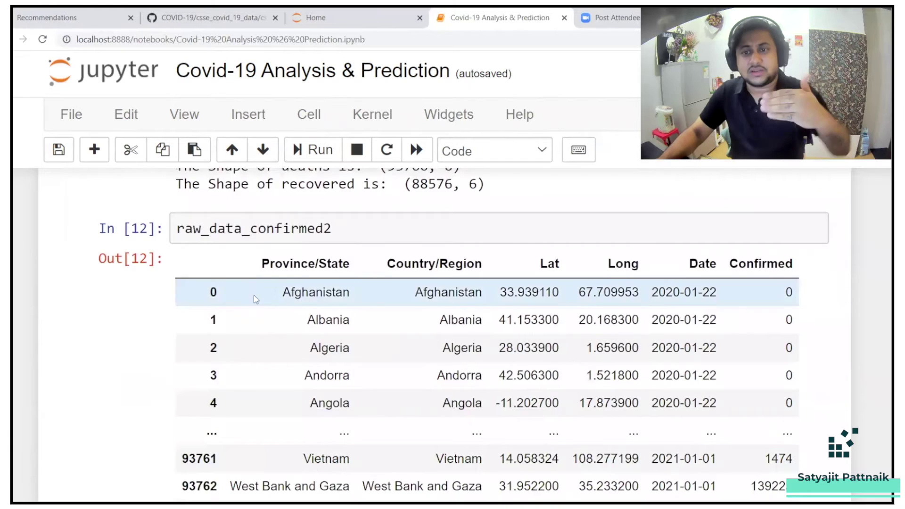
Examine the two left merges that build full_join from the confirmed, deaths and recovered data, including their previews
scroll(255, 299, "down", 10)
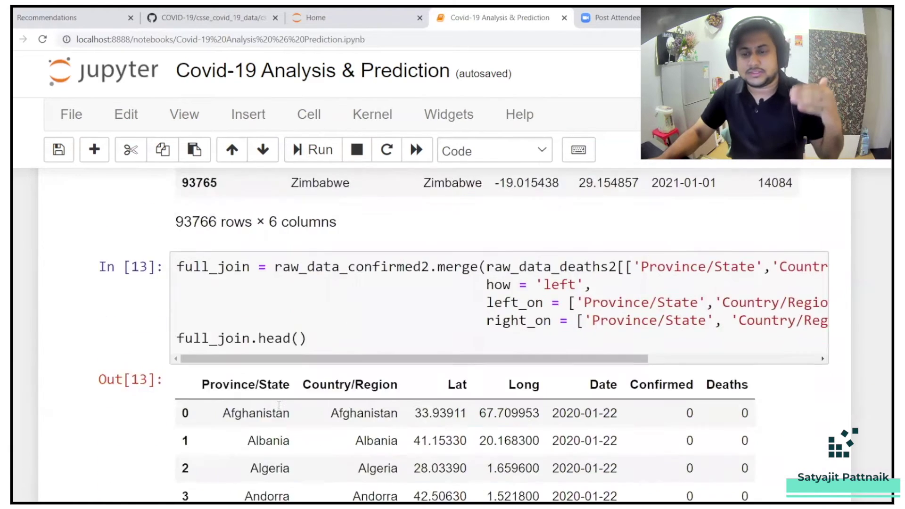
scroll(279, 404, "down", 2)
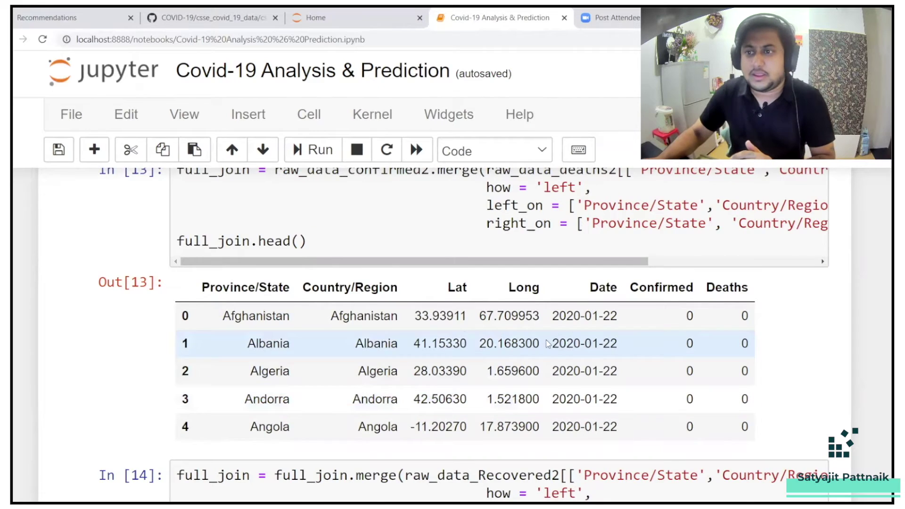
scroll(424, 339, "up", 1)
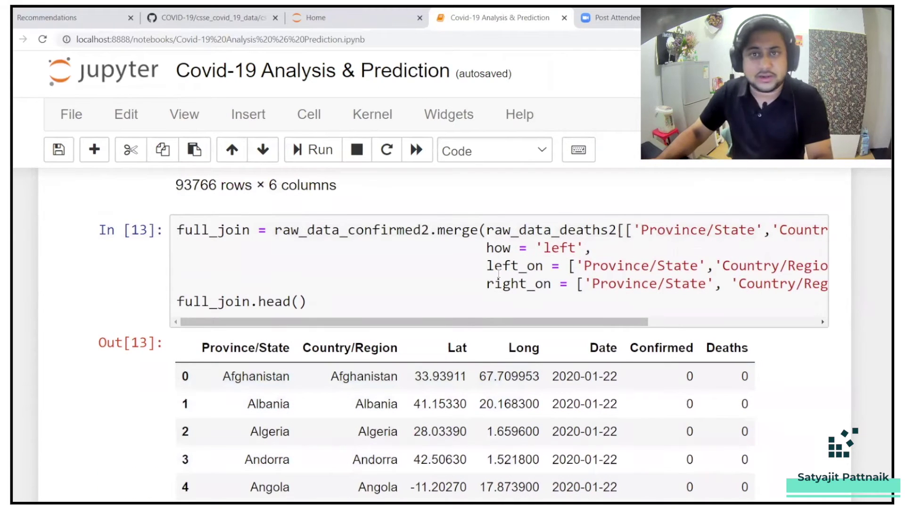
scroll(350, 311, "down", 4)
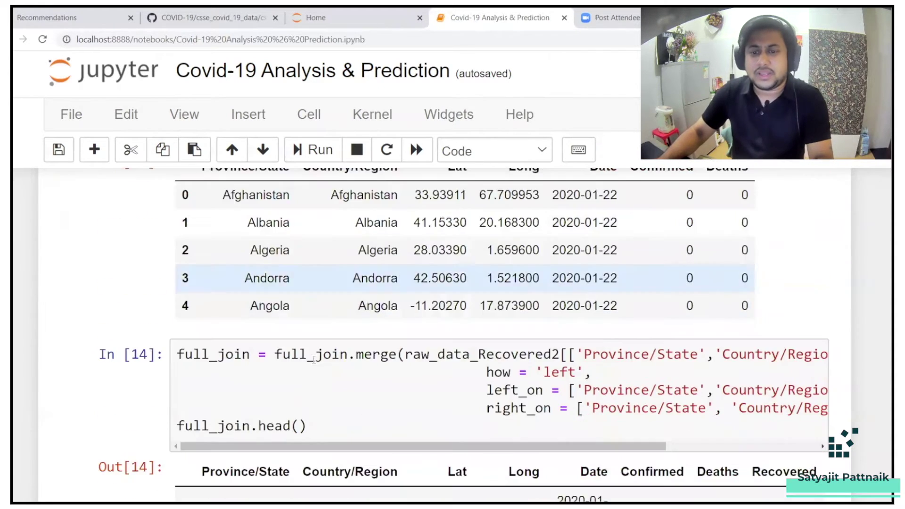
scroll(370, 248, "down", 3)
left_click_drag(276, 233, 402, 231)
scroll(299, 289, "down", 6)
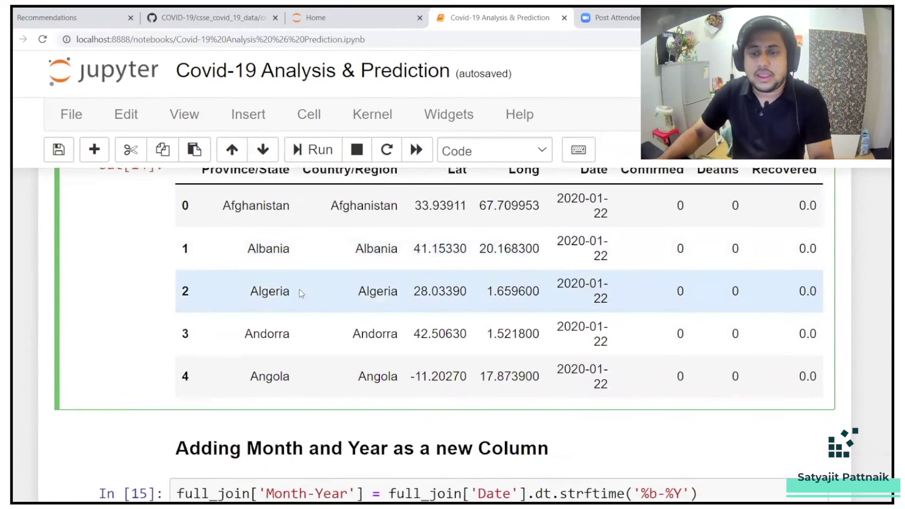
Review the code adding the Month-Year column to full_join and the resulting preview table
left_click_drag(259, 206, 446, 208)
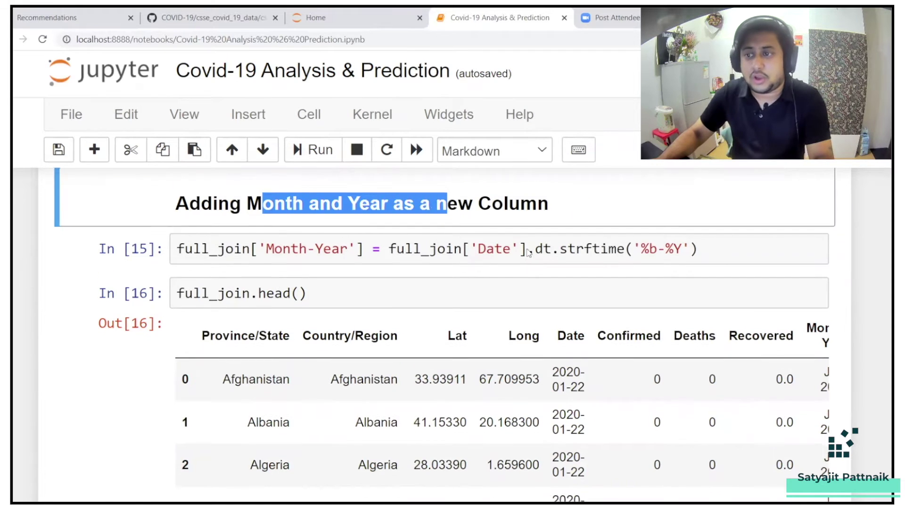
scroll(368, 257, "down", 2)
scroll(367, 257, "down", 2)
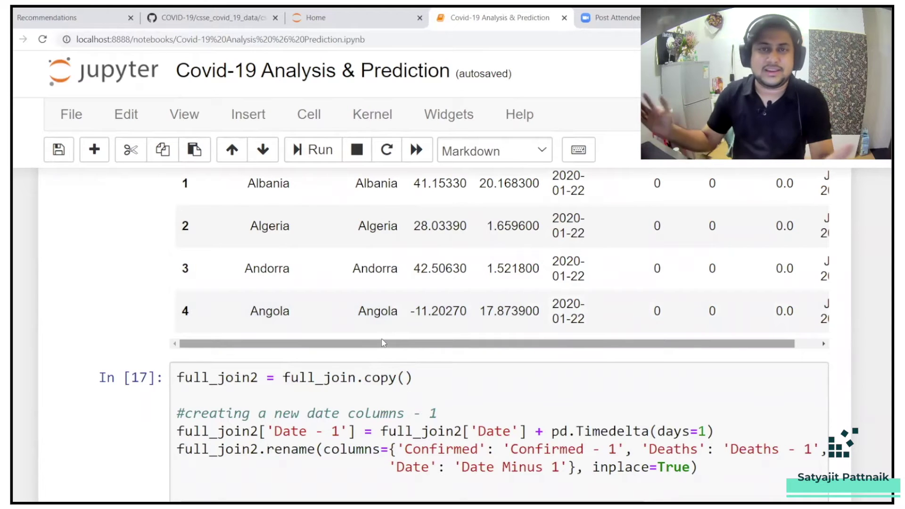
Examine the code copying full_join to full_join2, adding the 'Date - 1' column with a one-day Timedelta and renaming the count columns
scroll(373, 321, "down", 2)
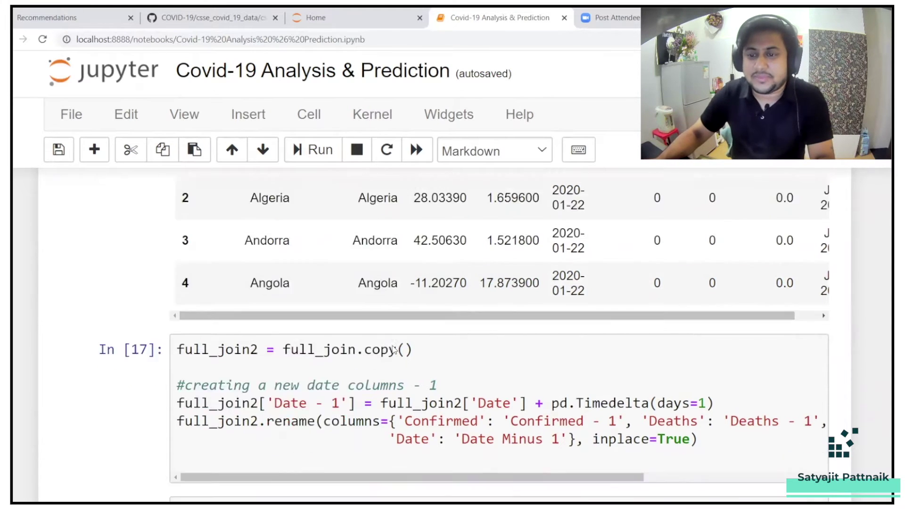
left_click_drag(178, 258, 464, 254)
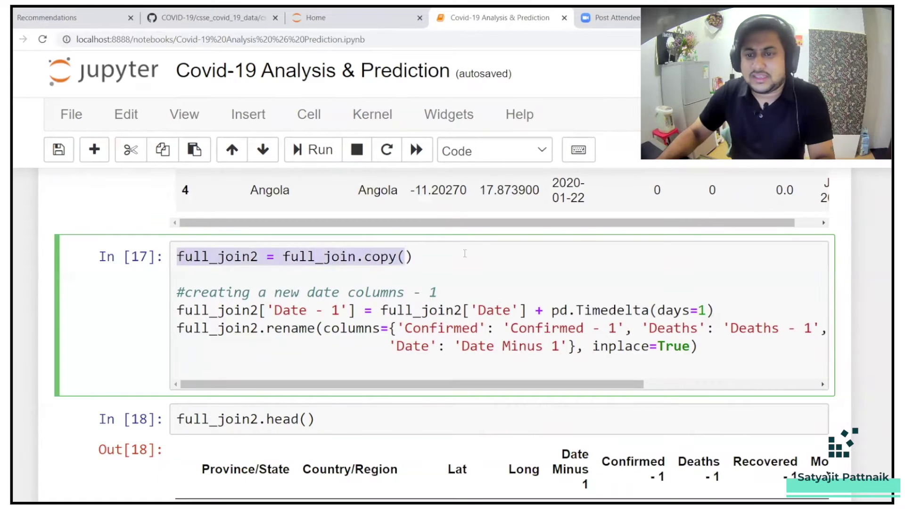
scroll(468, 274, "down", 2)
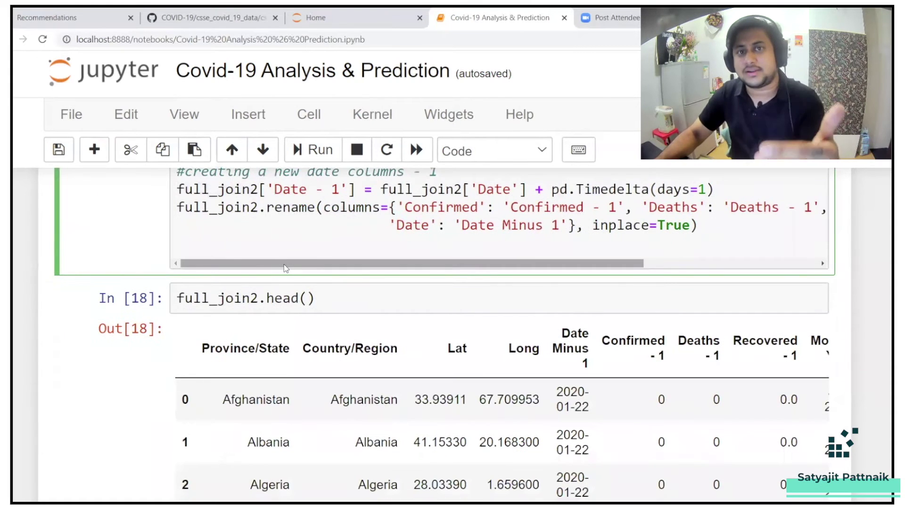
scroll(283, 268, "up", 1)
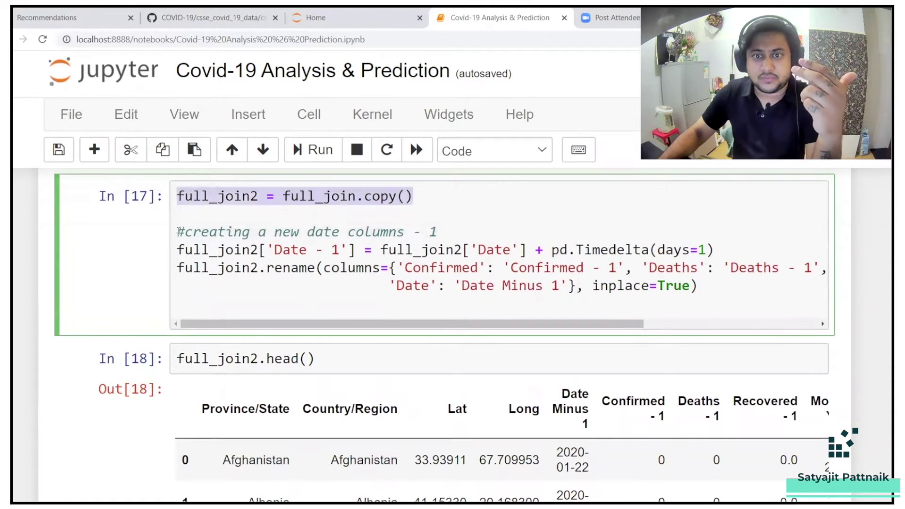
left_click_drag(177, 232, 481, 229)
Review the full_join3 merge, the daily confirmed, deaths and recovered calculations, the manual first-day values and the helper column deletions
scroll(473, 266, "down", 12)
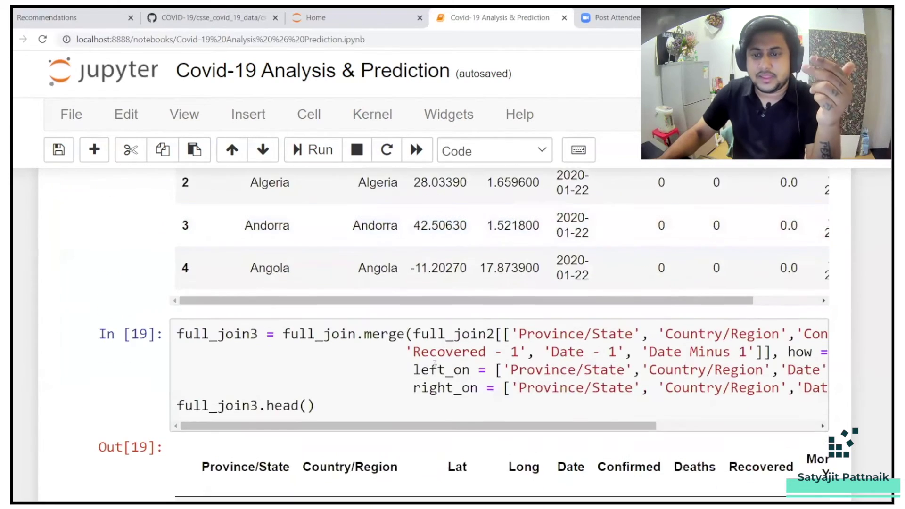
scroll(417, 360, "down", 12)
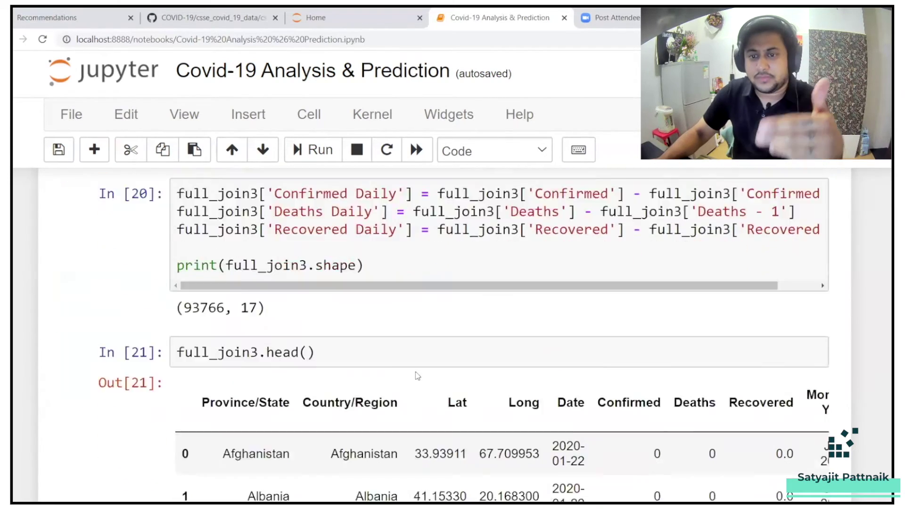
scroll(416, 374, "down", 8)
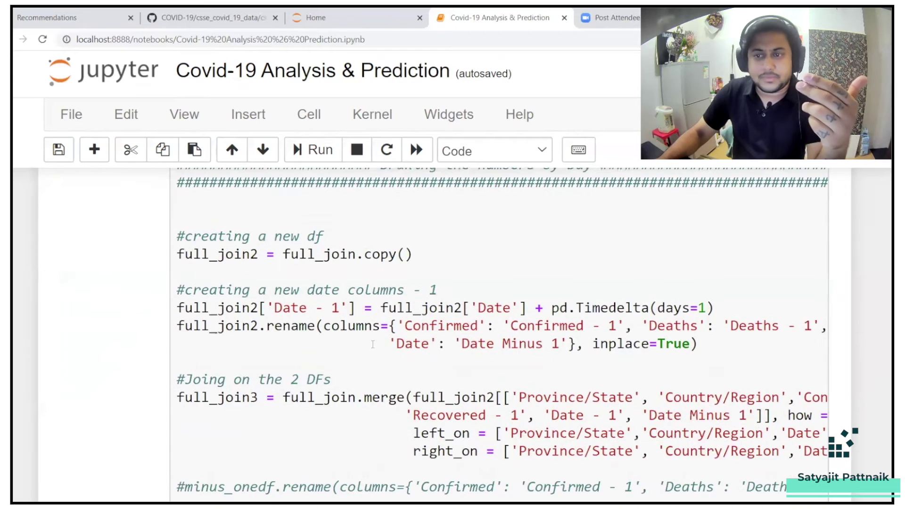
scroll(408, 361, "down", 4)
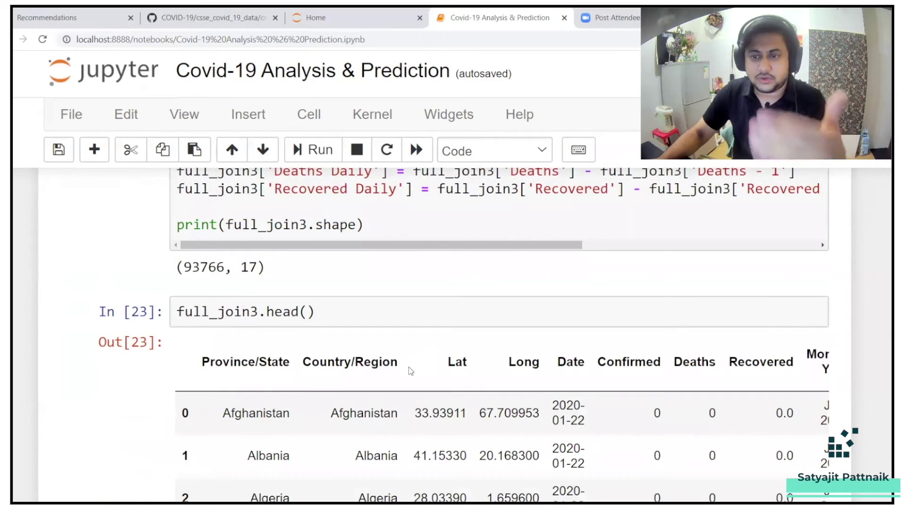
scroll(410, 370, "down", 15)
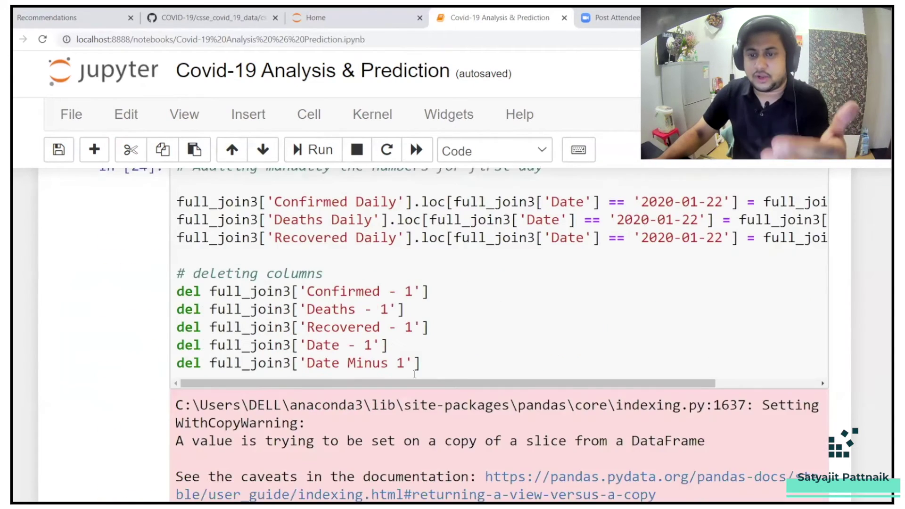
scroll(415, 375, "down", 20)
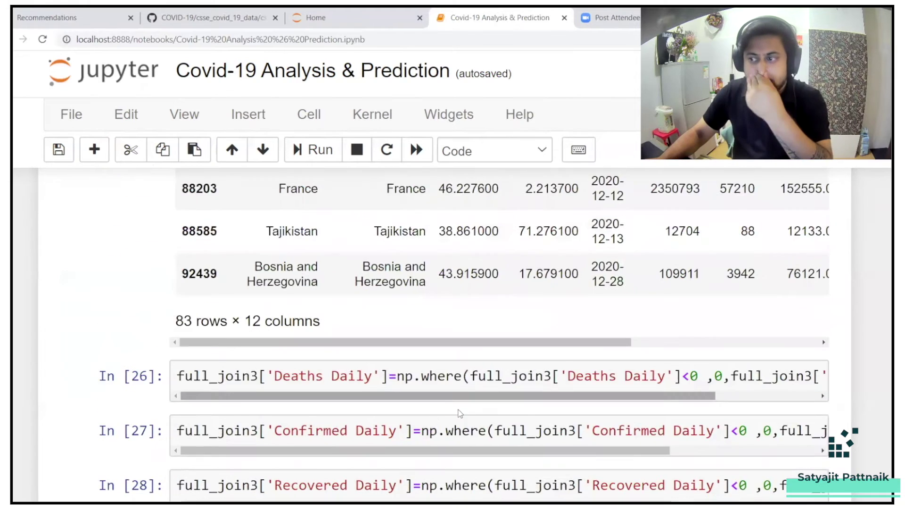
Examine the np.where cells replacing negative daily values with 0 and the export of full_join3 to 'CoronaVirus Data.csv'
scroll(397, 349, "up", 1)
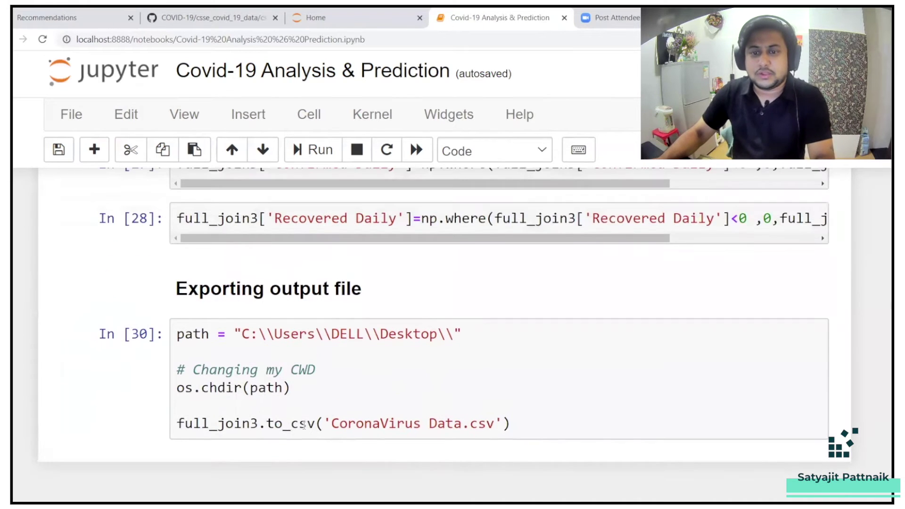
scroll(244, 354, "up", 2)
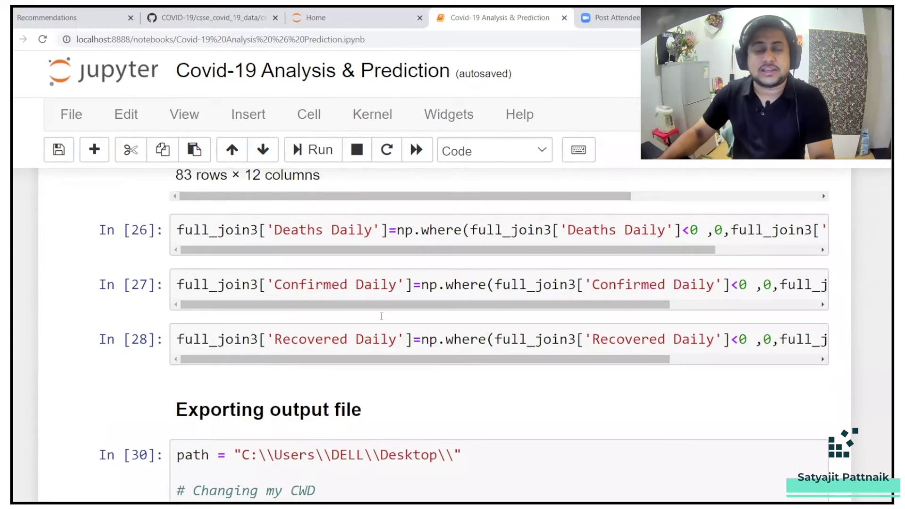
scroll(340, 443, "down", 2)
left_click_drag(333, 424, 501, 424)
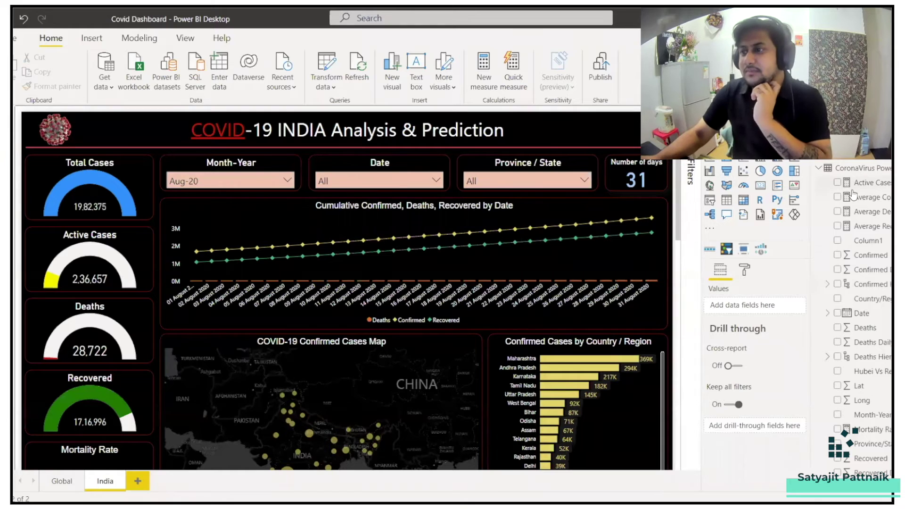
In Power BI Desktop, collapse the CoronaVirus PowerBI Raw table's fields, view its query in Power Query Editor and close the editor without applying
left_click(873, 169)
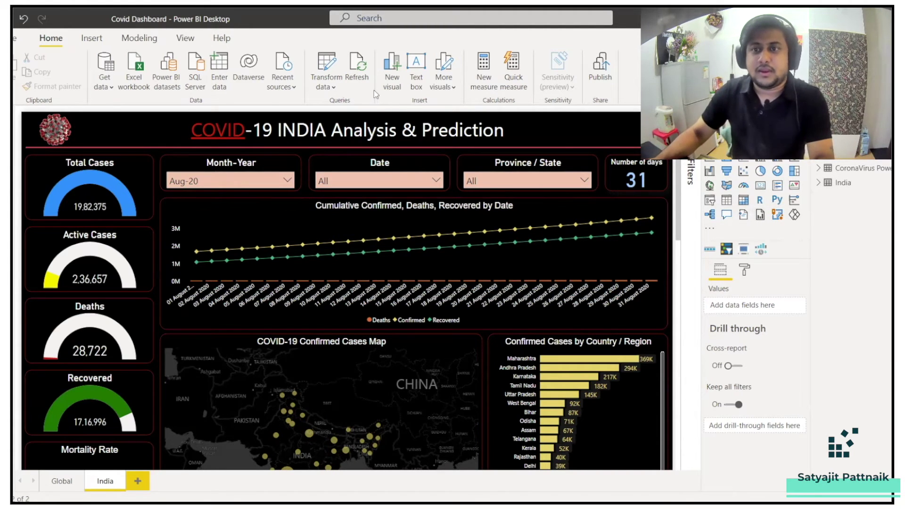
left_click(326, 87)
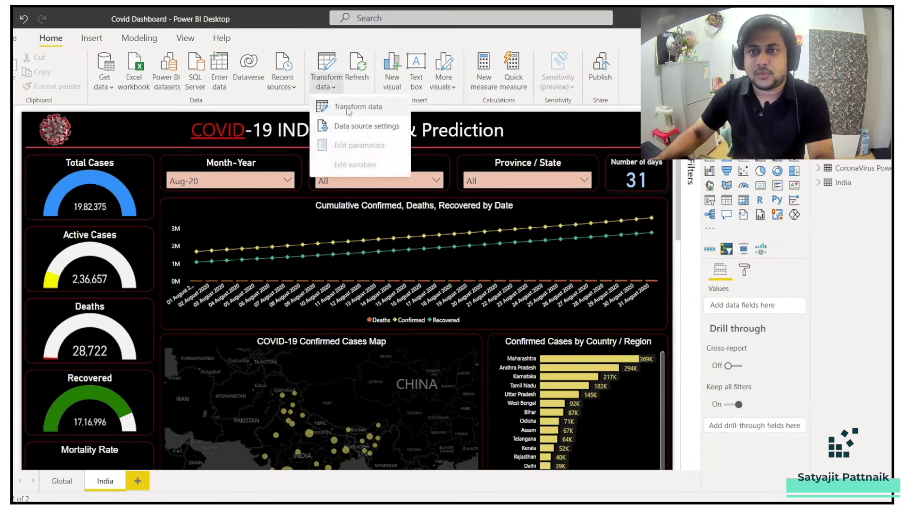
left_click(347, 107)
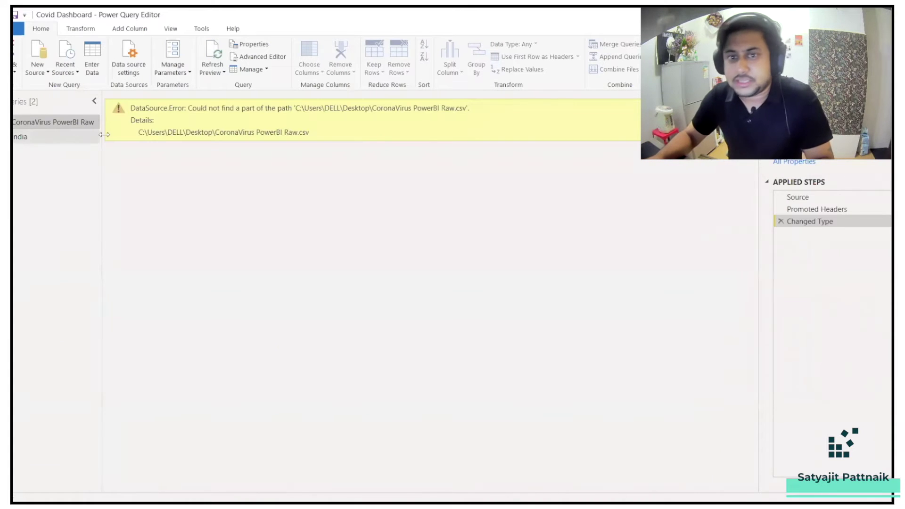
left_click(15, 70)
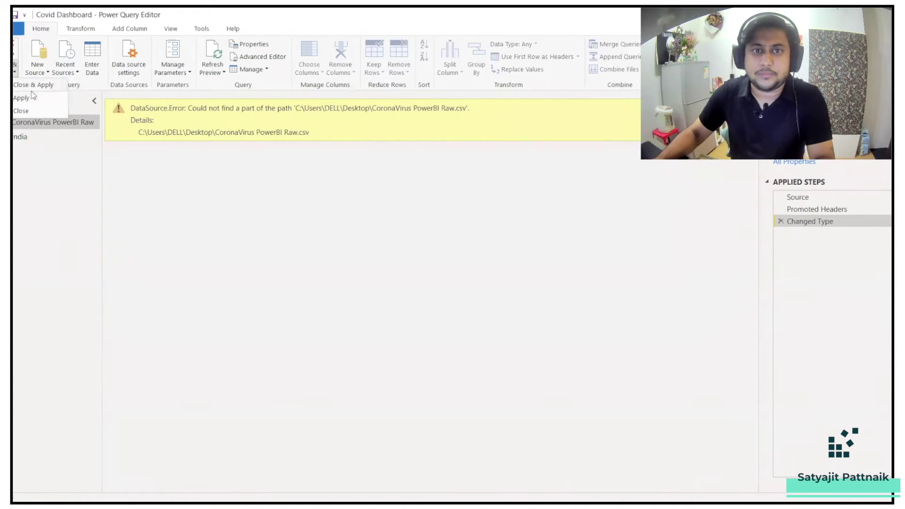
left_click(23, 110)
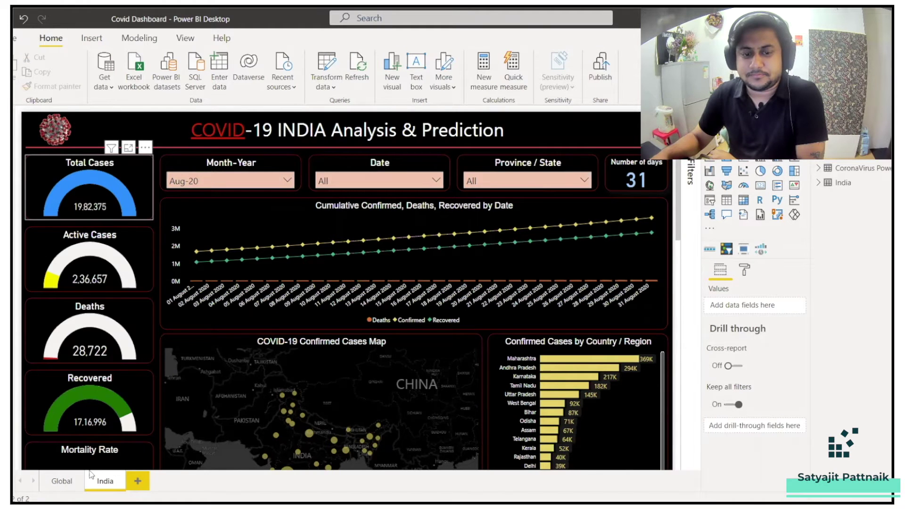
Show the Global report page and display the formula of the Average Confirm daily measure in the CoronaVirus PowerBI Raw table
left_click(62, 481)
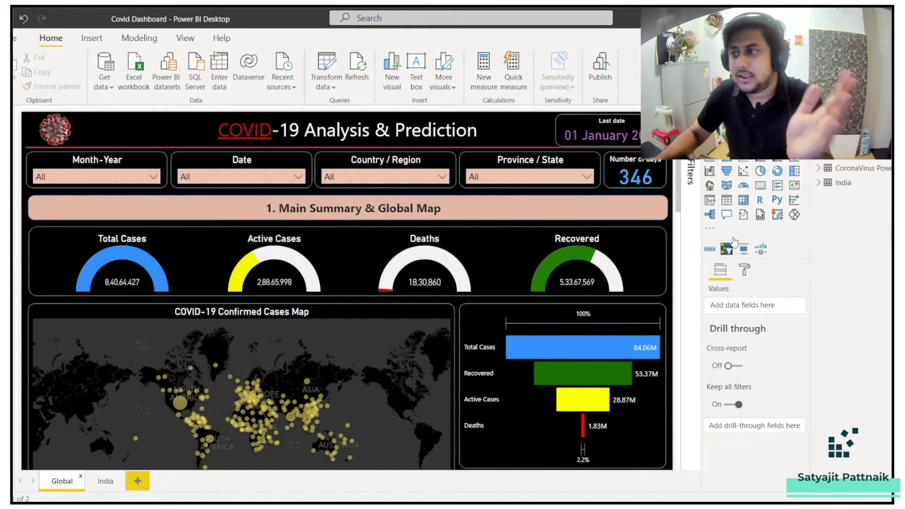
left_click(819, 169)
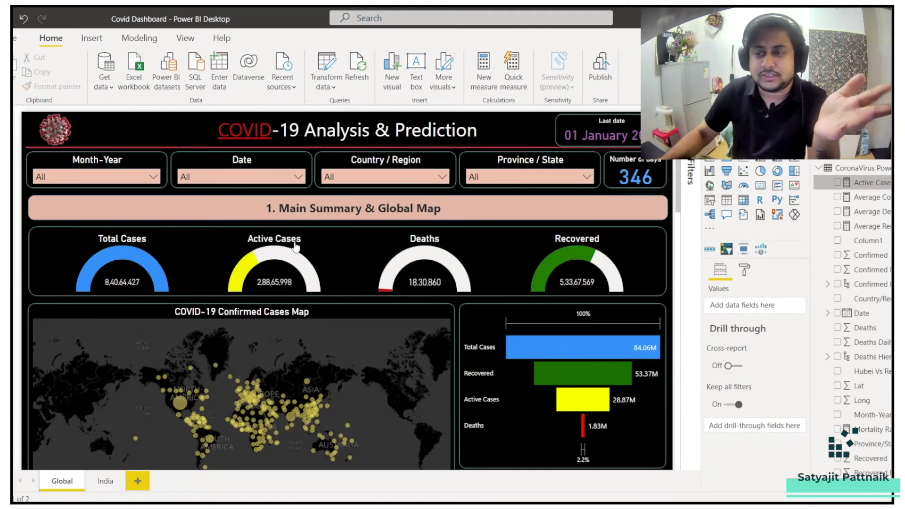
left_click(888, 187)
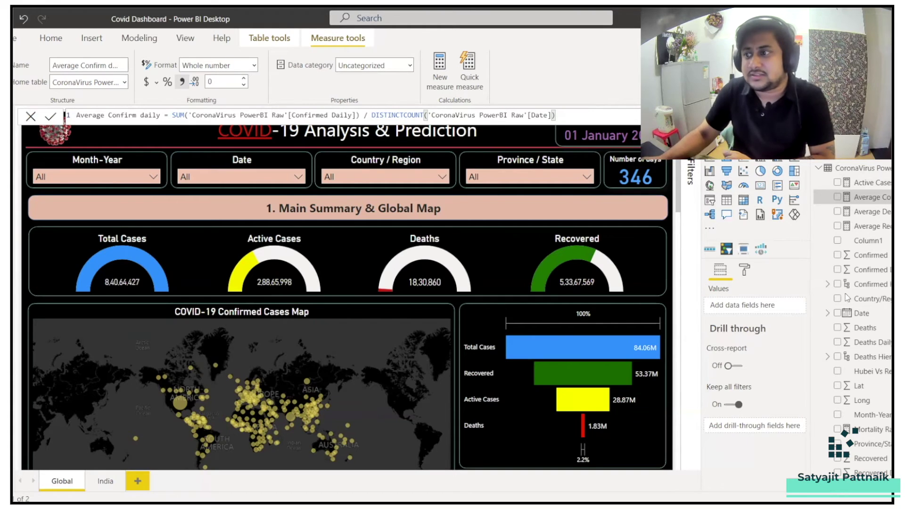
Examine the Global page's confirmed cases map, rate cards, Trends & Forecasting charts and Country / Region Breakdown Analysis section
scroll(678, 207, "down", 4)
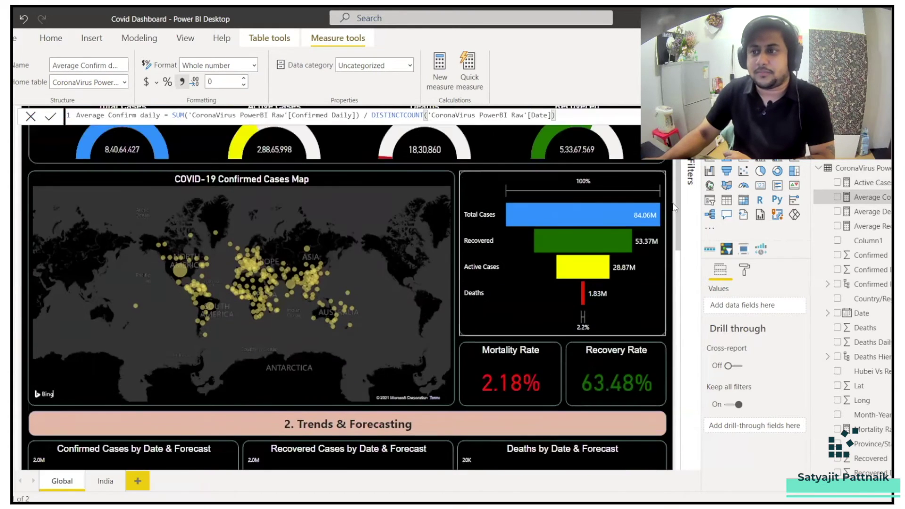
scroll(680, 234, "down", 3)
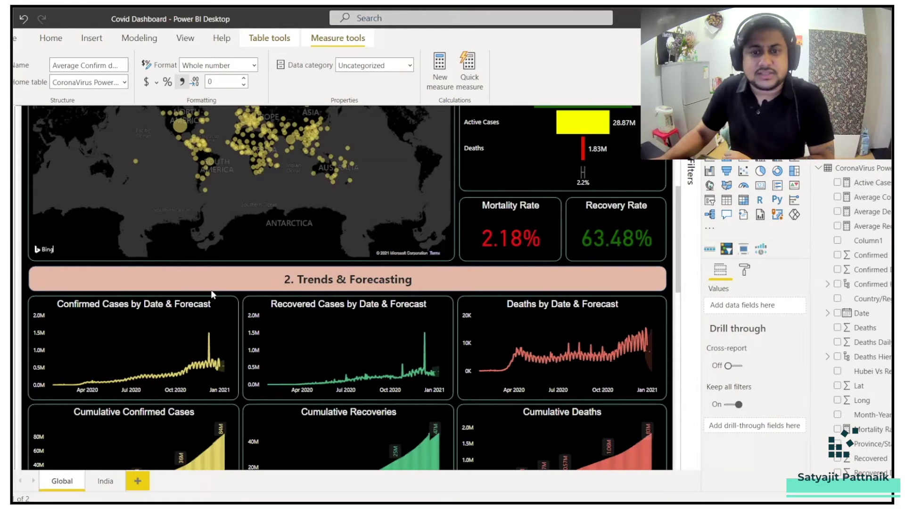
scroll(204, 300, "down", 10)
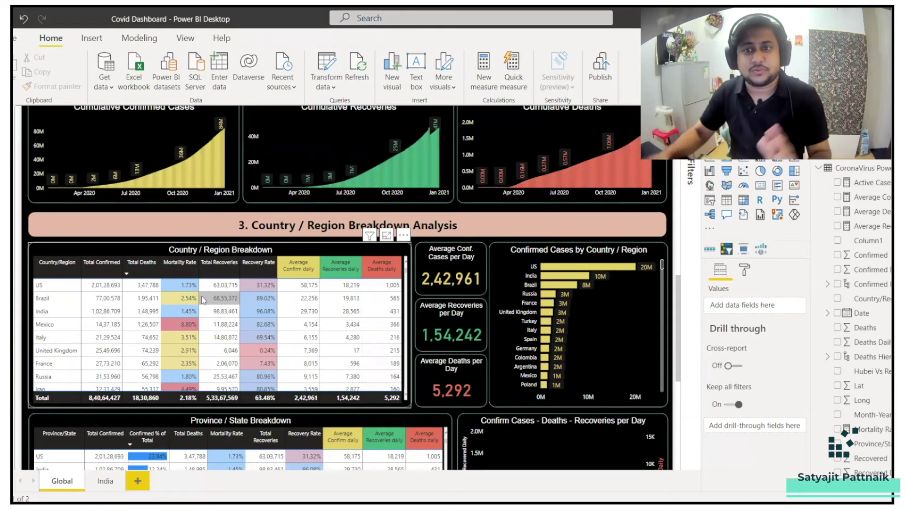
scroll(164, 330, "up", 10)
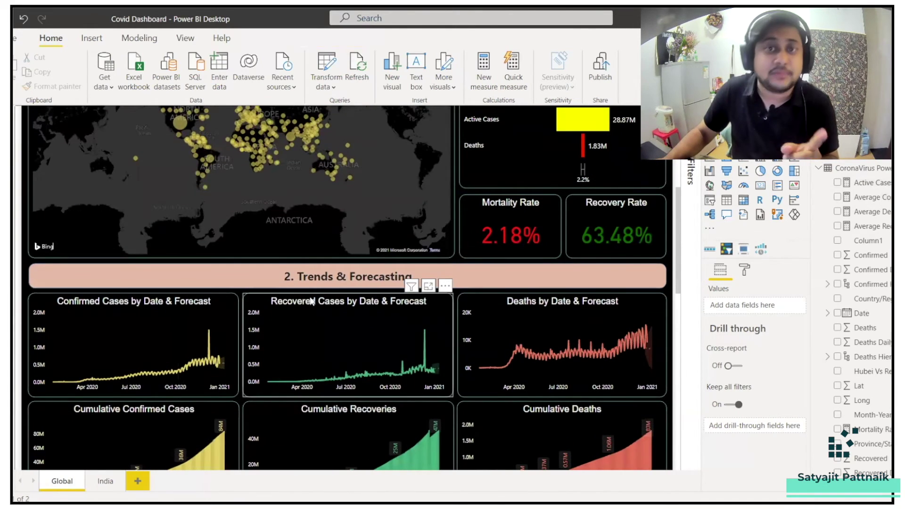
scroll(116, 172, "down", 3)
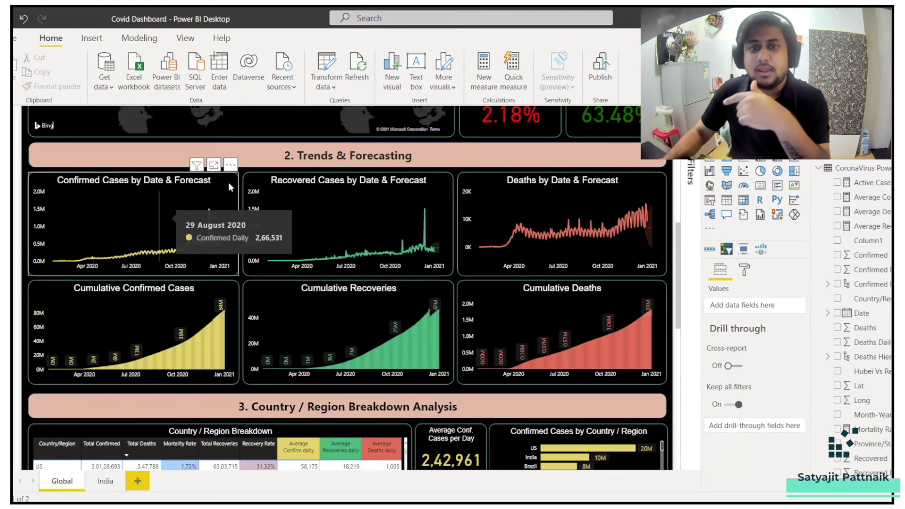
Inspect the forecast settings in the analytics options of the Confirmed Cases by Date & Forecast chart, then collapse them
left_click(163, 185)
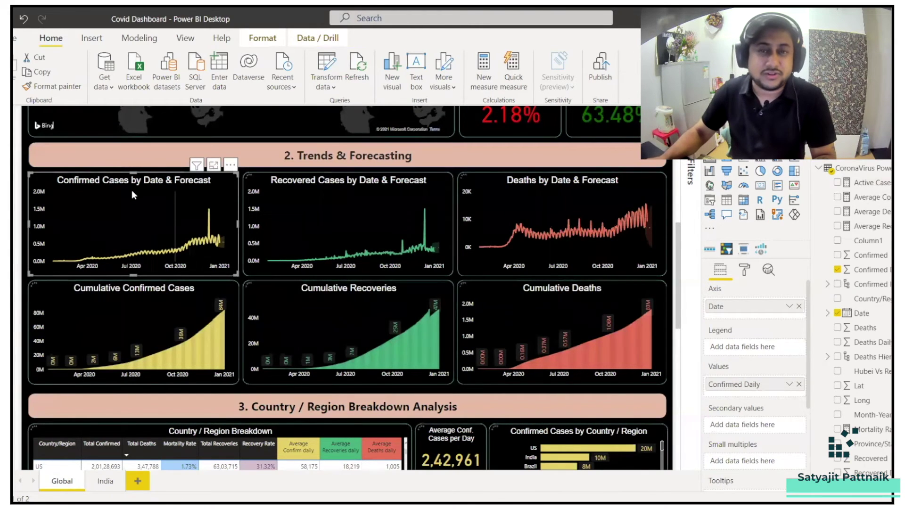
left_click(768, 271)
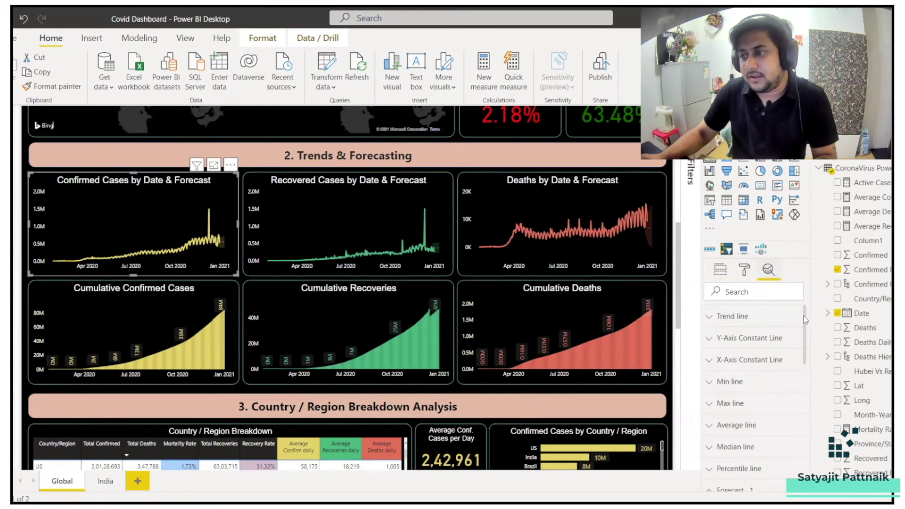
left_click_drag(806, 315, 805, 339)
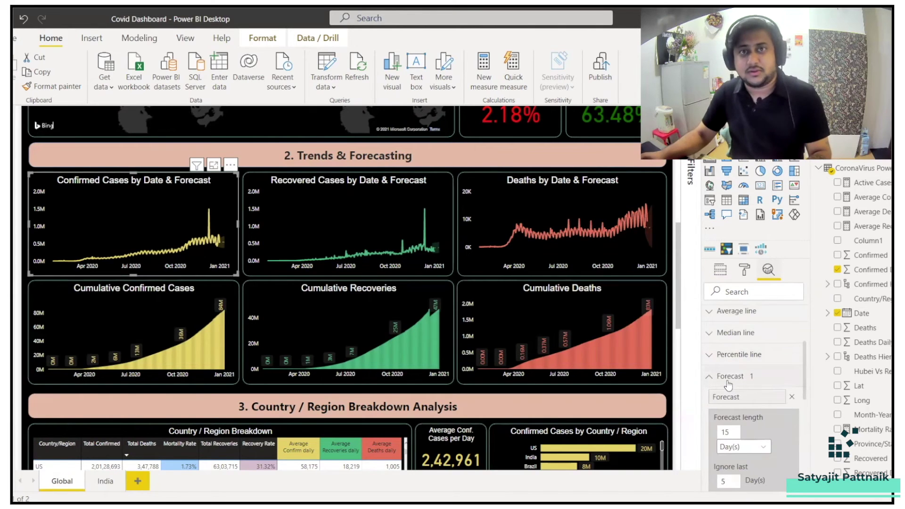
left_click(733, 385)
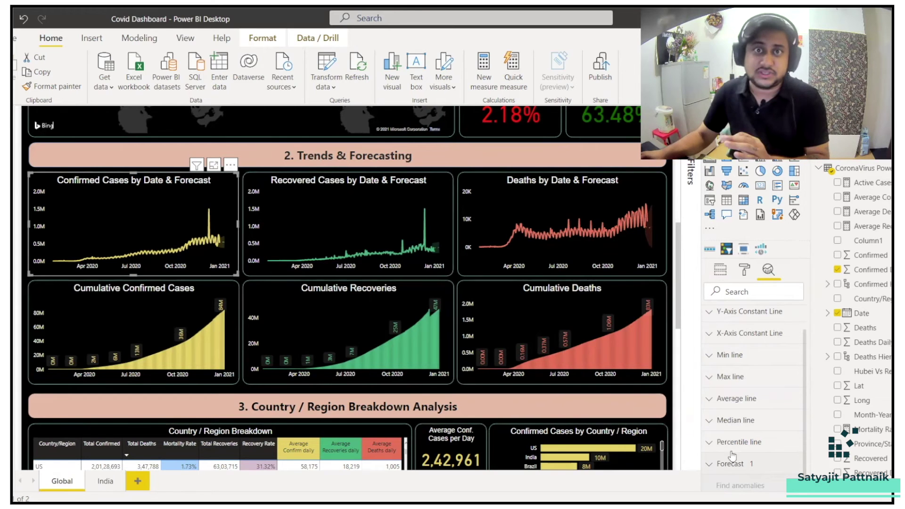
Open the Preview features list in the global Options and reposition the dialog over the report
left_click(15, 42)
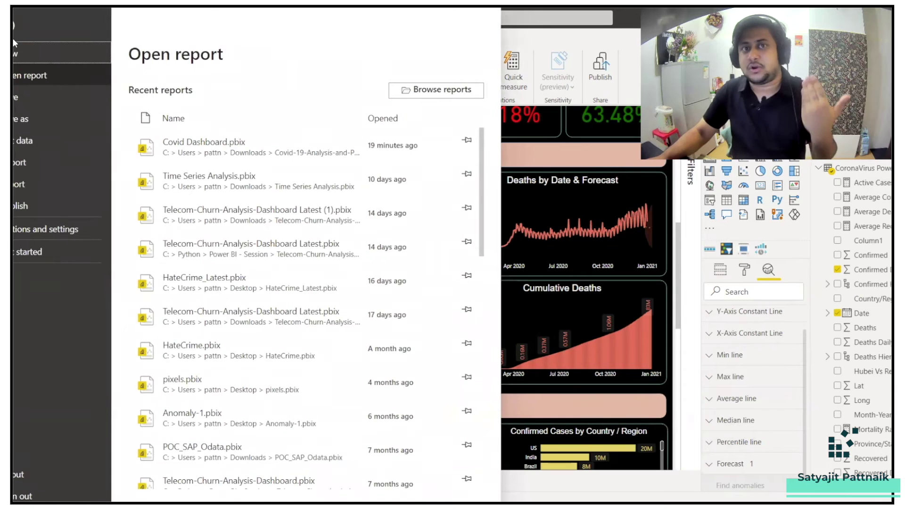
left_click(47, 237)
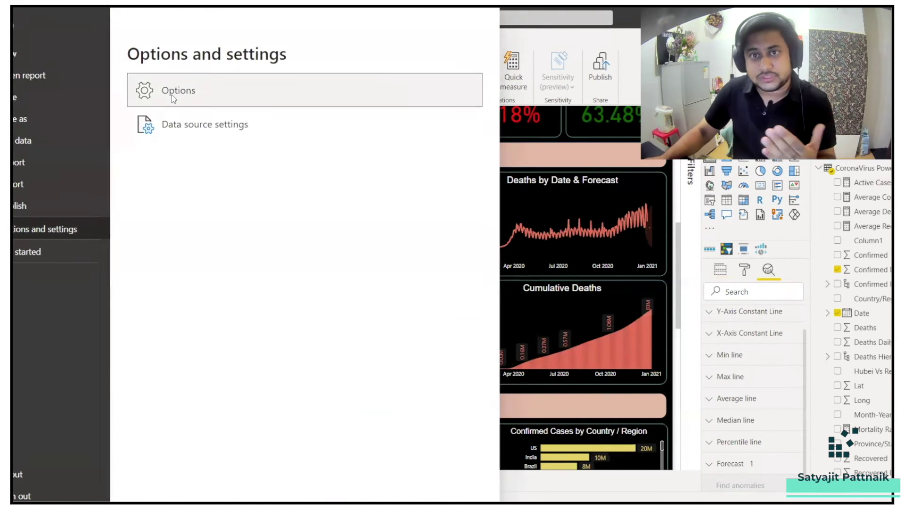
left_click(173, 96)
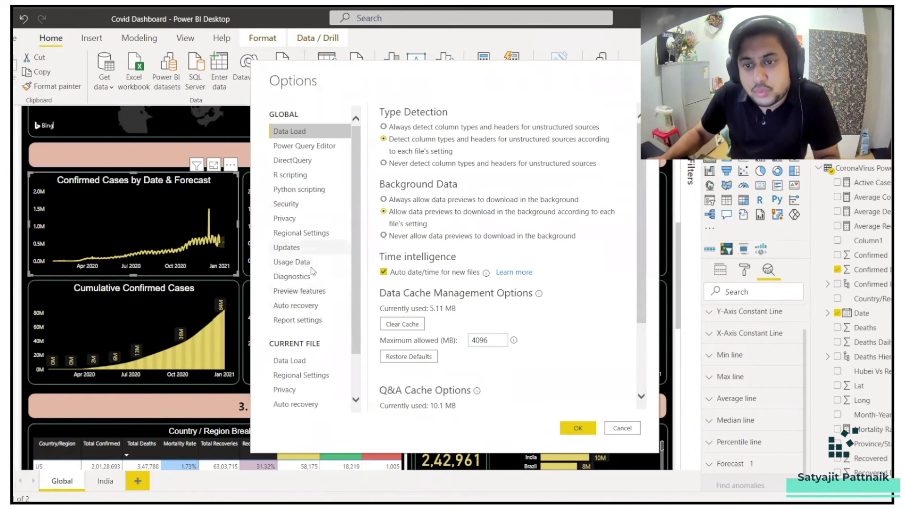
left_click(312, 295)
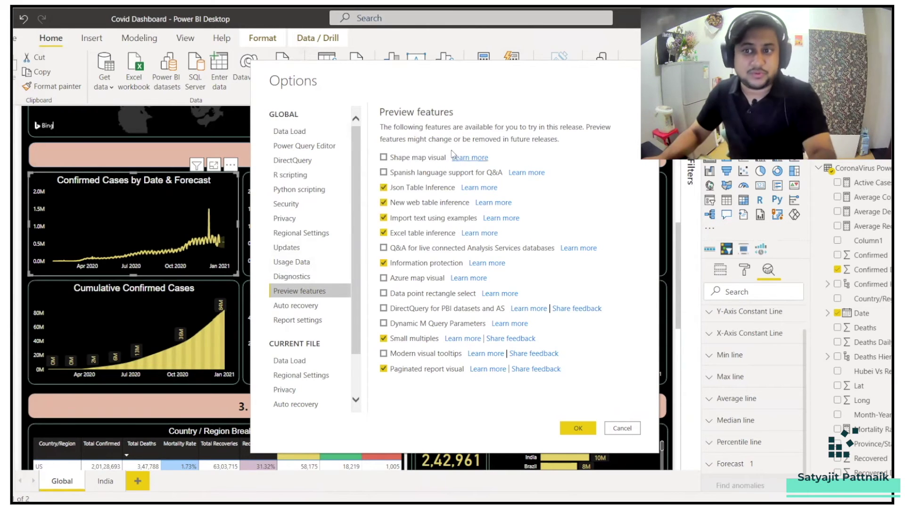
left_click_drag(463, 78, 366, 75)
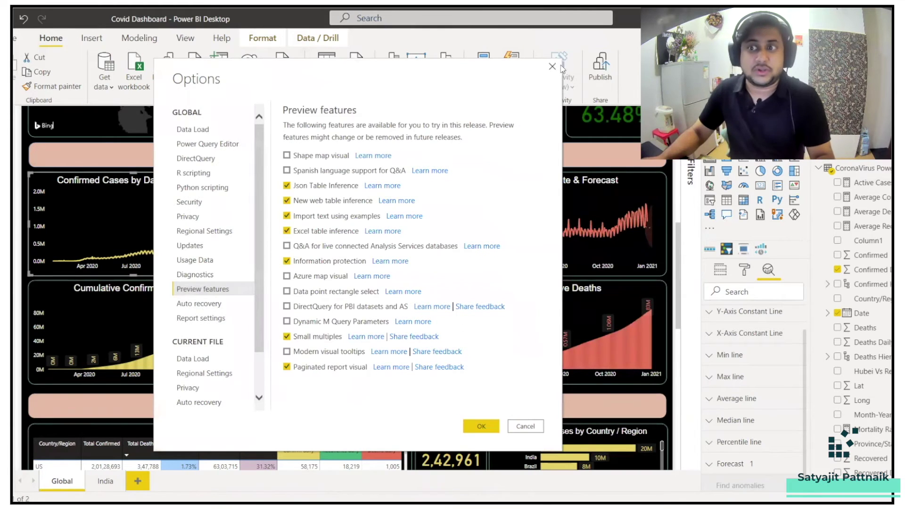
Close the Options dialog and show the forecast length, ignored days, confidence interval and seasonality settings of the Confirmed Cases by Date & Forecast chart
left_click(551, 67)
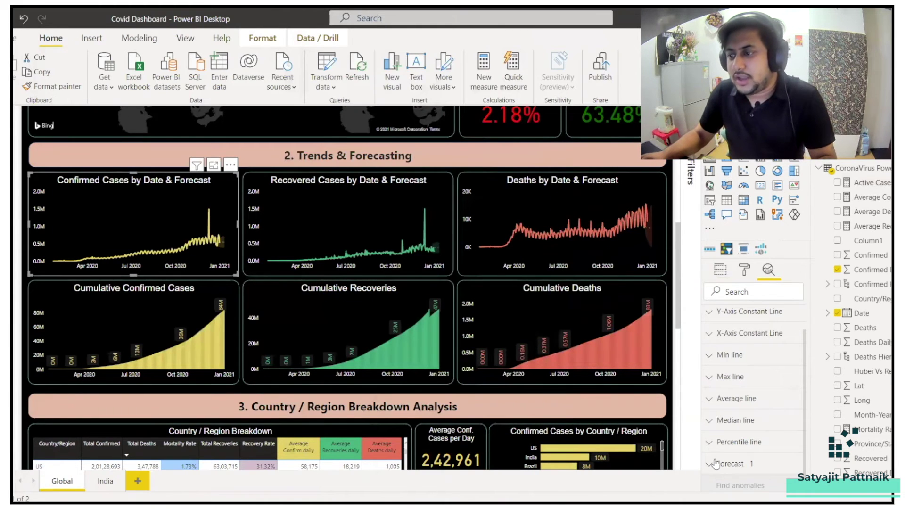
left_click(747, 459)
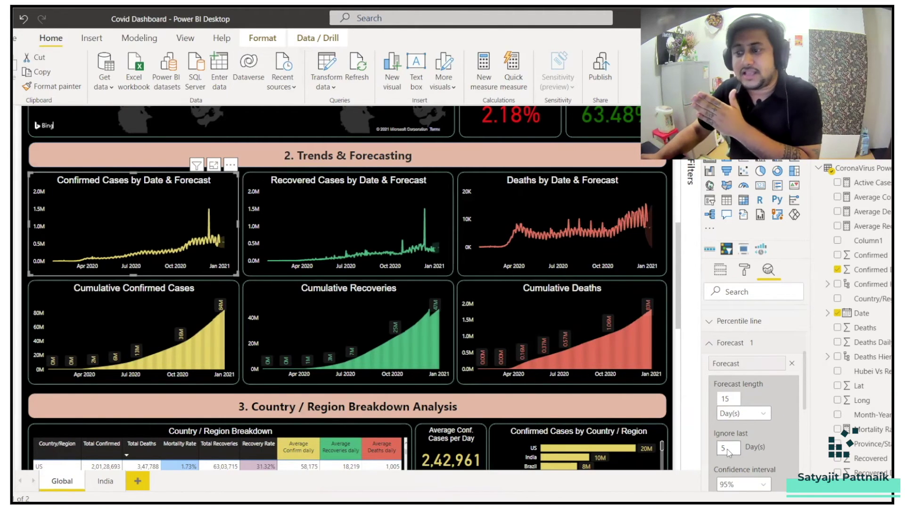
scroll(731, 448, "down", 3)
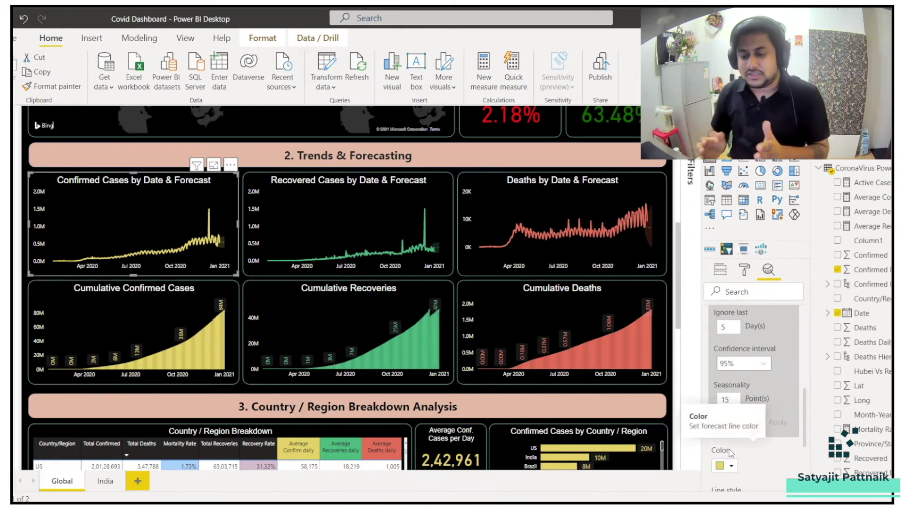
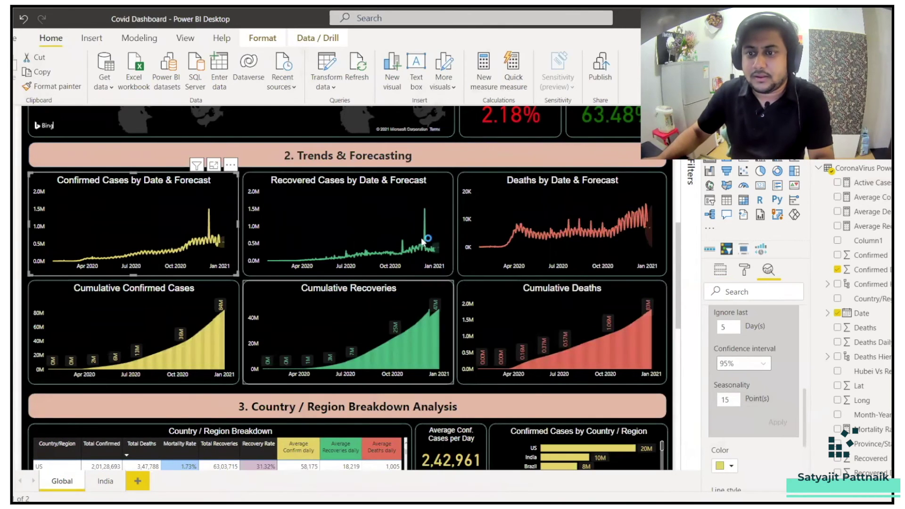
Switch to Notepad, list the sample dates 1-Jan-2019, 2-Jan-2019, four dots and 31-Dec-2019, and place the window clear of the forecast settings
type("Jan")
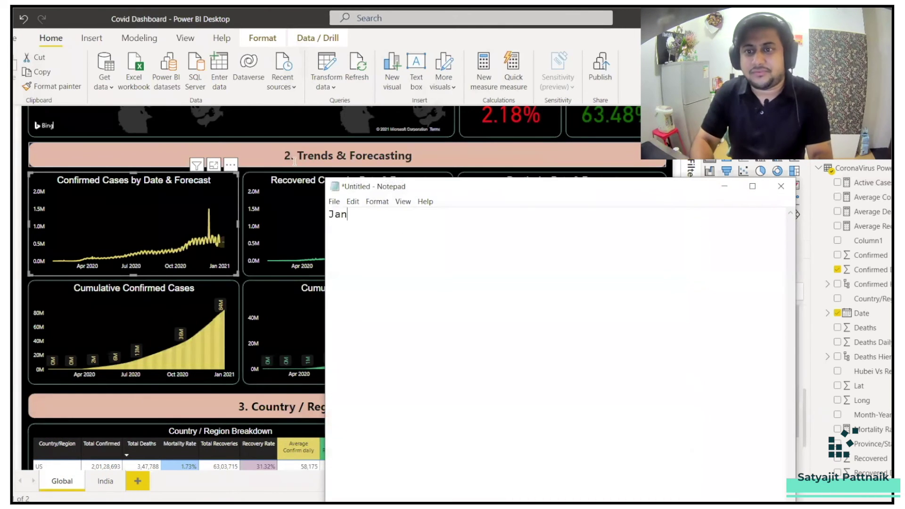
type("'1")
key("BackSpace")
key("BackSpace")
key("BackSpace")
key("BackSpace")
key("BackSpace")
type("1-Jan-")
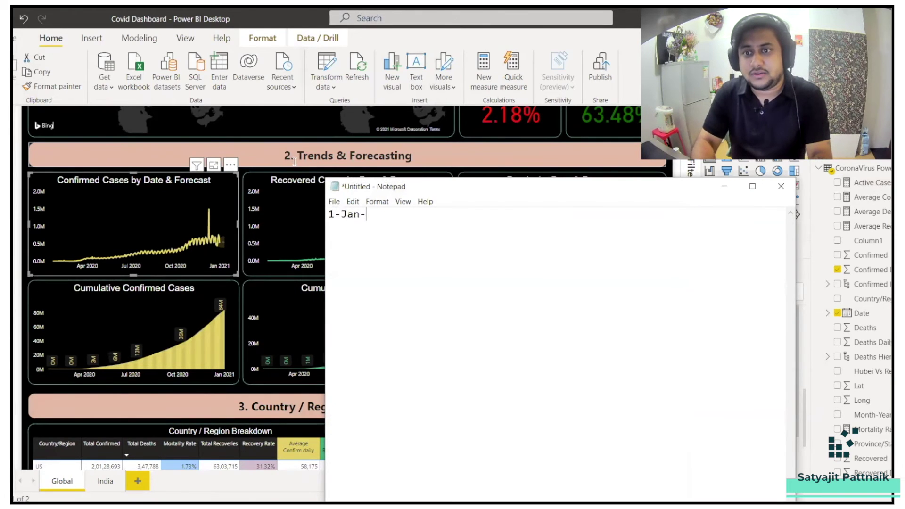
type("2019")
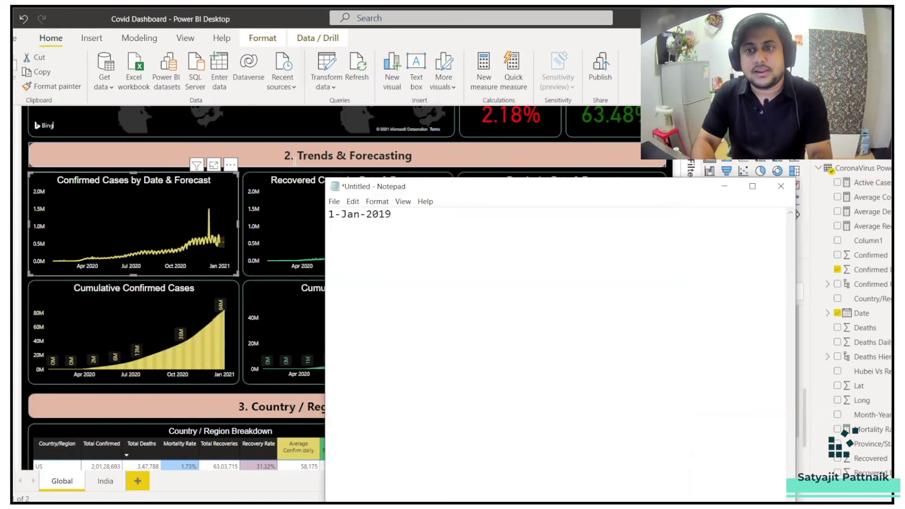
type(" 2-Jan-2019")
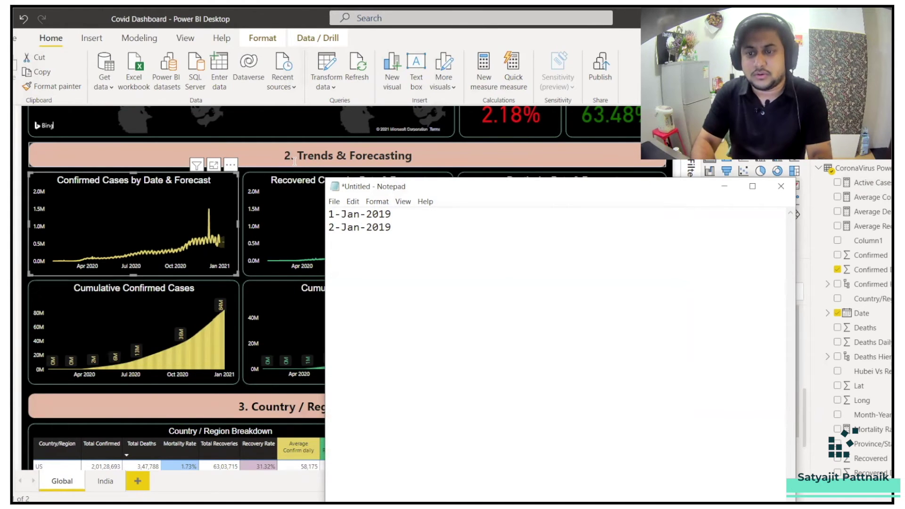
type("31-Dec-20")
type("019")
key("Return")
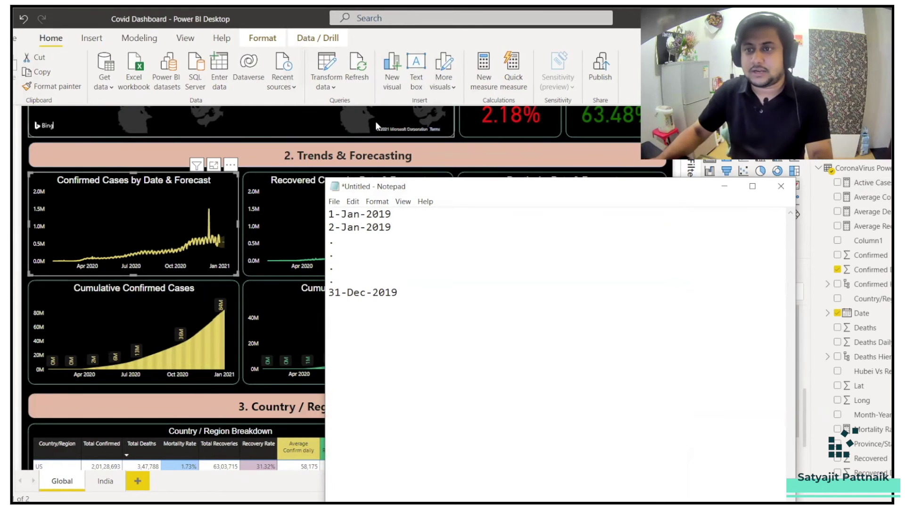
left_click_drag(471, 187, 278, 167)
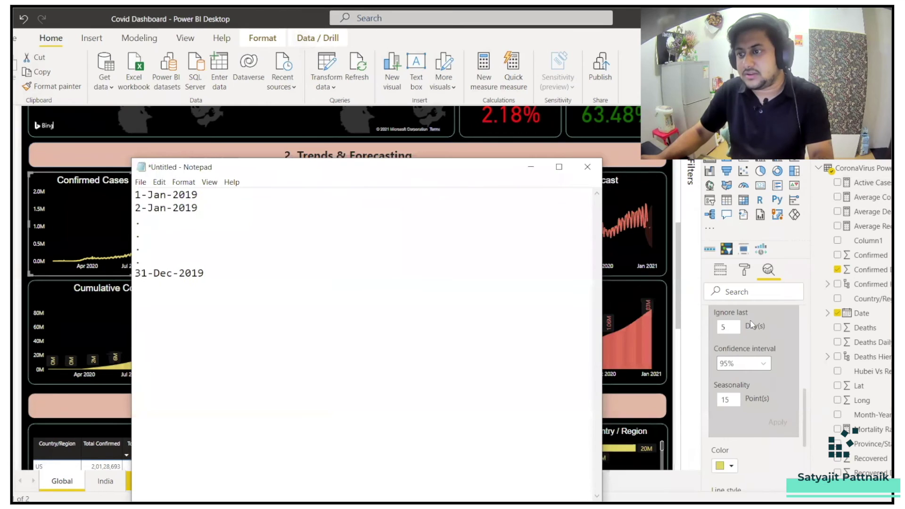
scroll(805, 410, "up", 2)
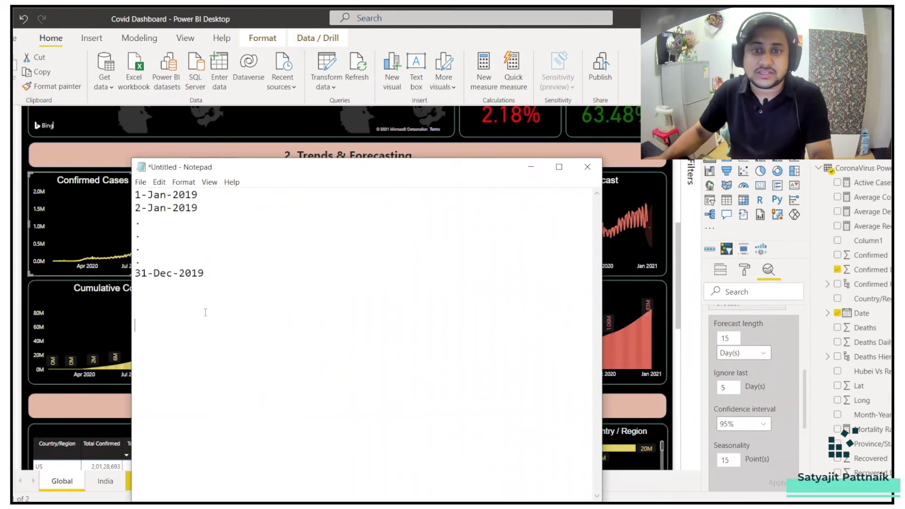
Write the forecast range "1-Jan-2020 till 15-Jan-2020" below the sample dates and highlight it
type("Jan-")
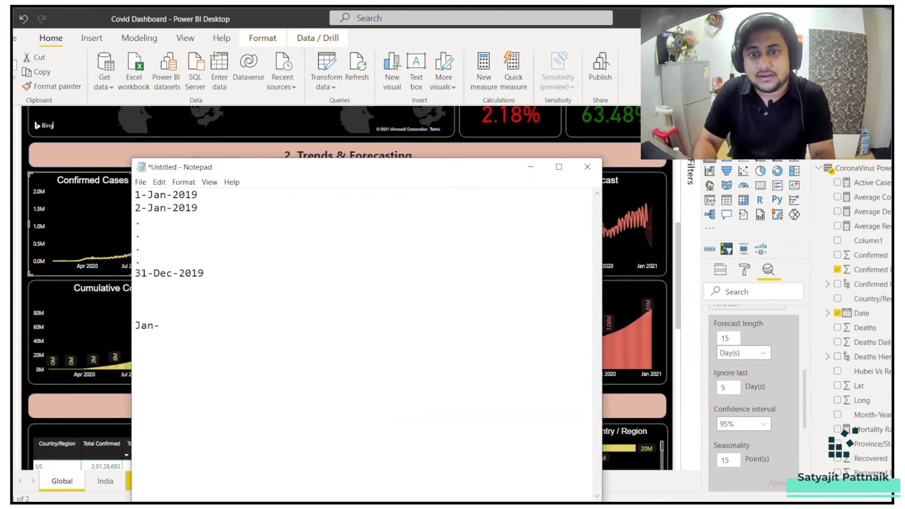
key("BackSpace")
key("BackSpace")
type("1-Jan-2020 till 15-Jan-2020")
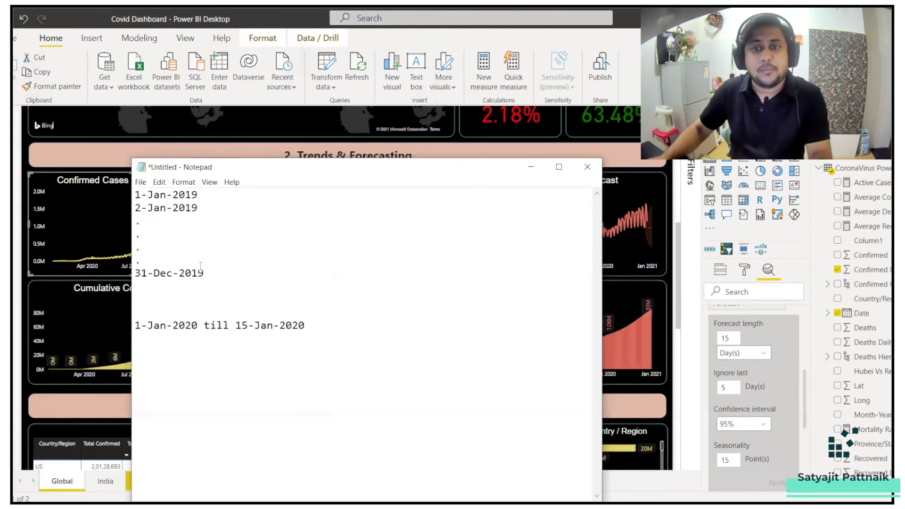
left_click_drag(135, 325, 305, 325)
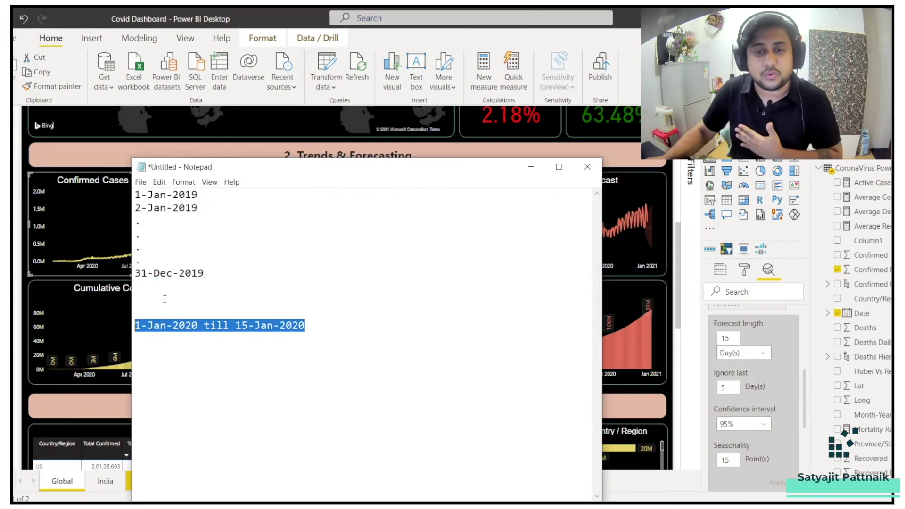
Add blank lines below the sample dates and replace the forecast range with "26-Dec-2019 till 10-Jan-2020"
left_click(155, 312)
key("Return")
key("Return")
key("Return")
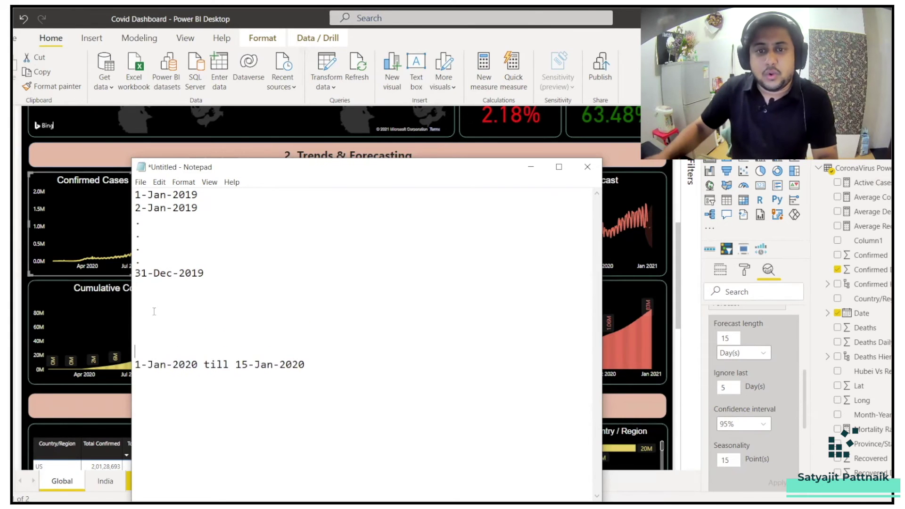
key("Up")
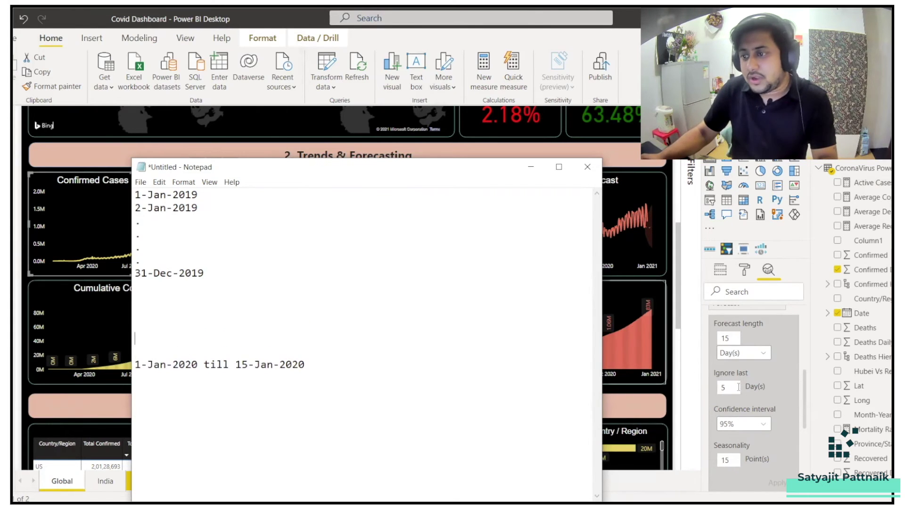
left_click(139, 352)
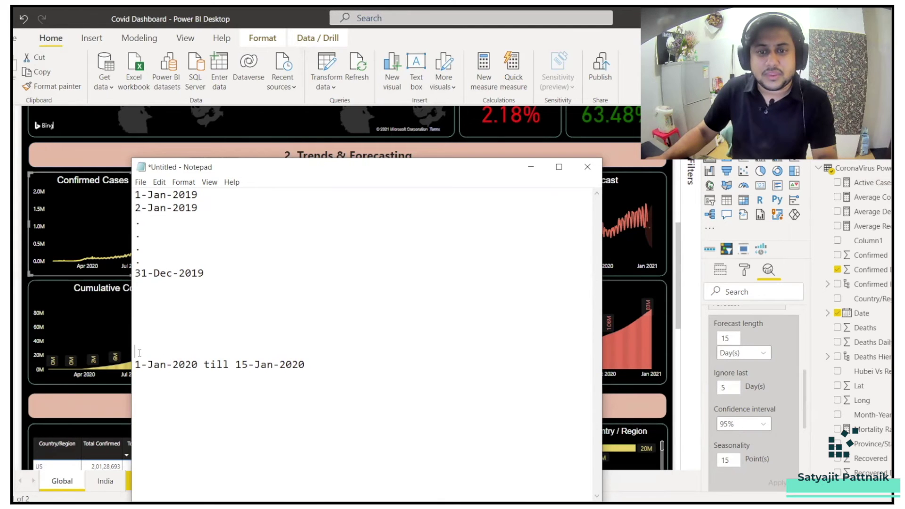
type("26")
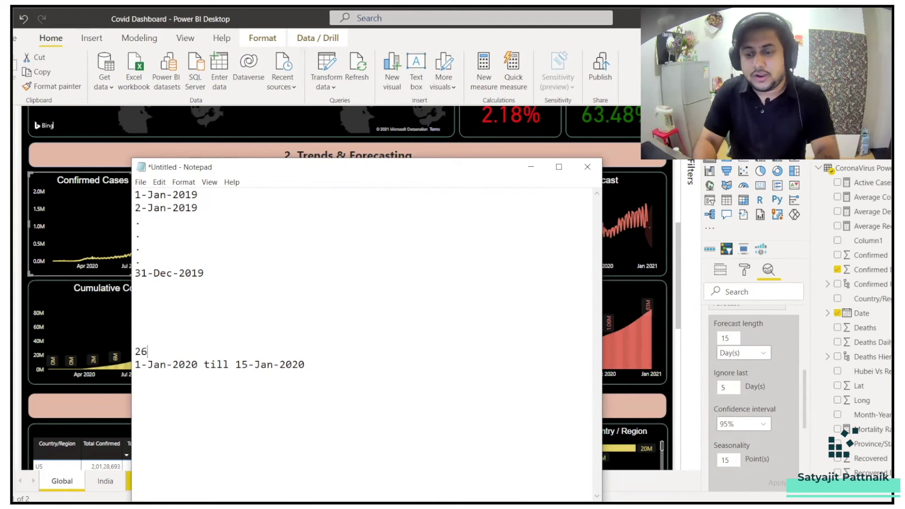
type("-Dec-2019 till")
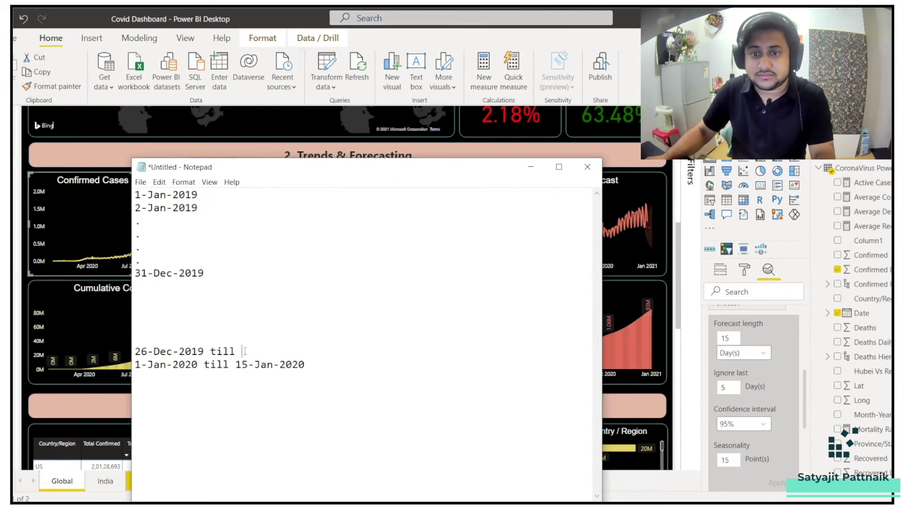
key("shift+Down")
key("shift+End")
type("10-Jan-2020")
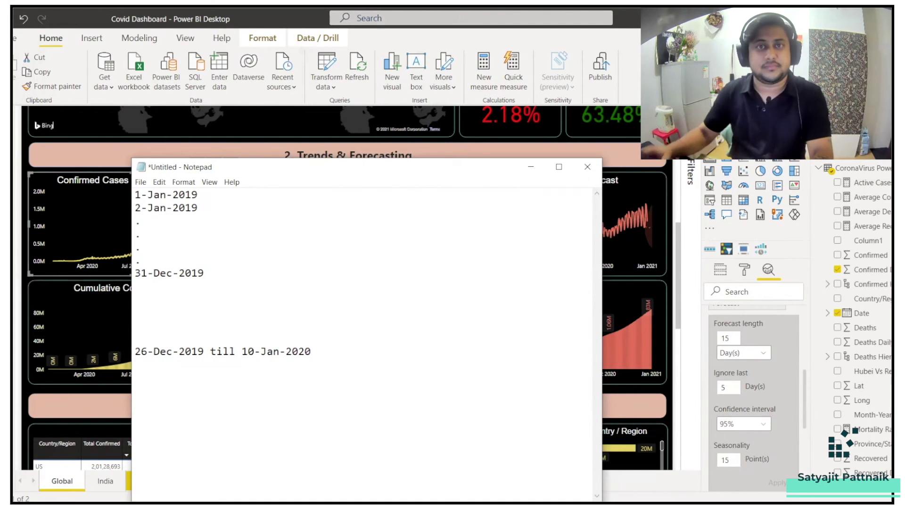
left_click_drag(135, 353, 314, 350)
left_click(315, 350)
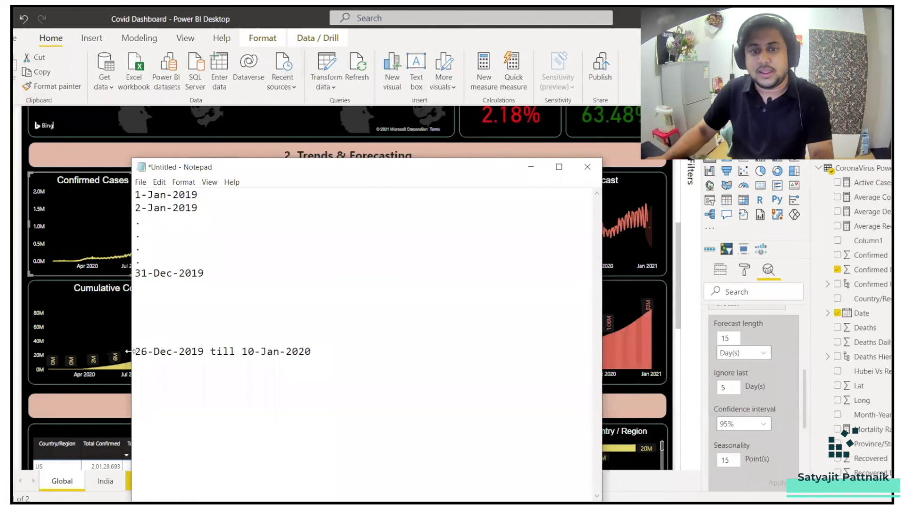
Switch to Paint and sketch red chart axes with a jagged rising trend line, labelling its end on the horizontal axis D'2019
key("super+r")
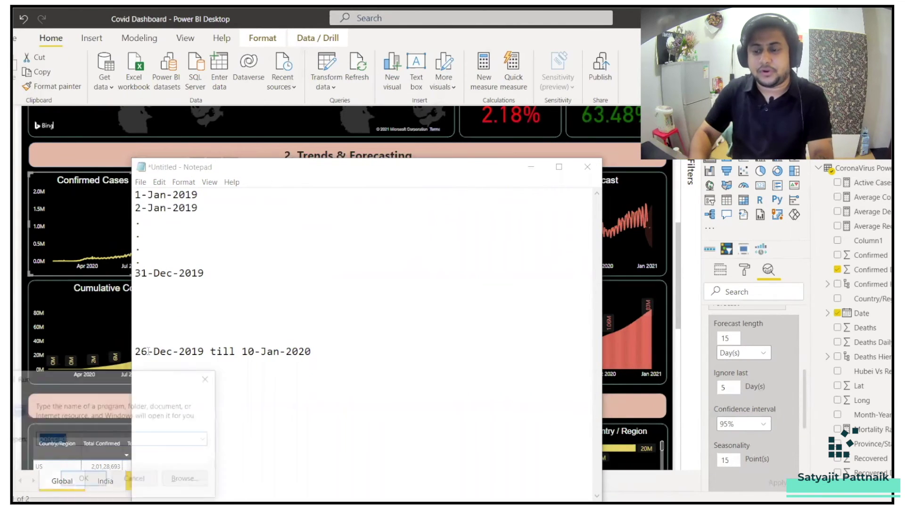
type("mspaint")
key("Return")
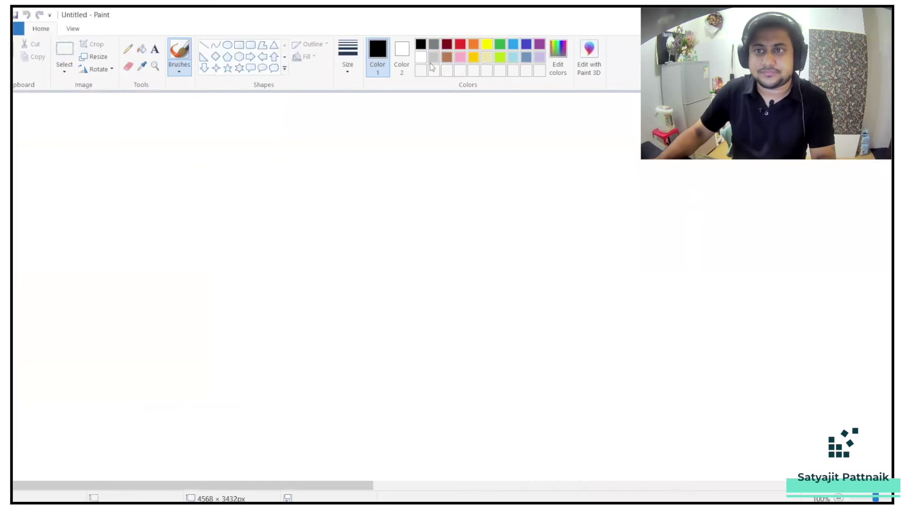
left_click(459, 44)
left_click_drag(185, 136, 179, 356)
left_click_drag(109, 347, 494, 348)
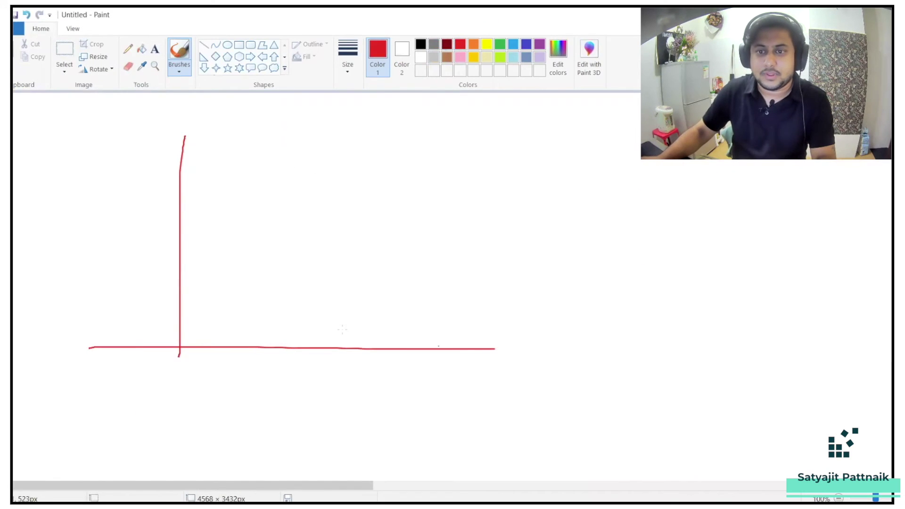
mouse_move(199, 321)
left_mouse_down()
mouse_move(202, 294)
mouse_move(239, 294)
mouse_move(309, 262)
mouse_move(338, 231)
mouse_move(363, 242)
left_mouse_up()
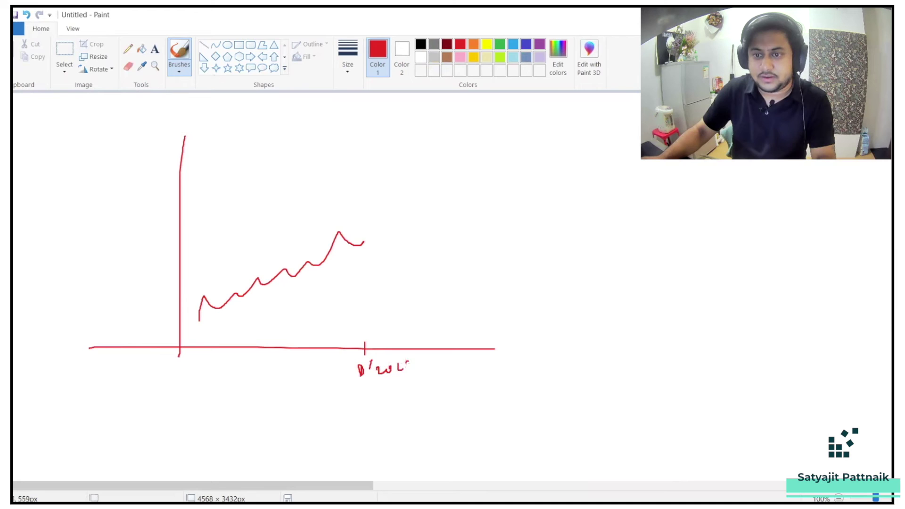
Choose a different brush and blue, check the date range in Notepad, and draw a wavy rising forecast continuing the red trend line
left_click(179, 70)
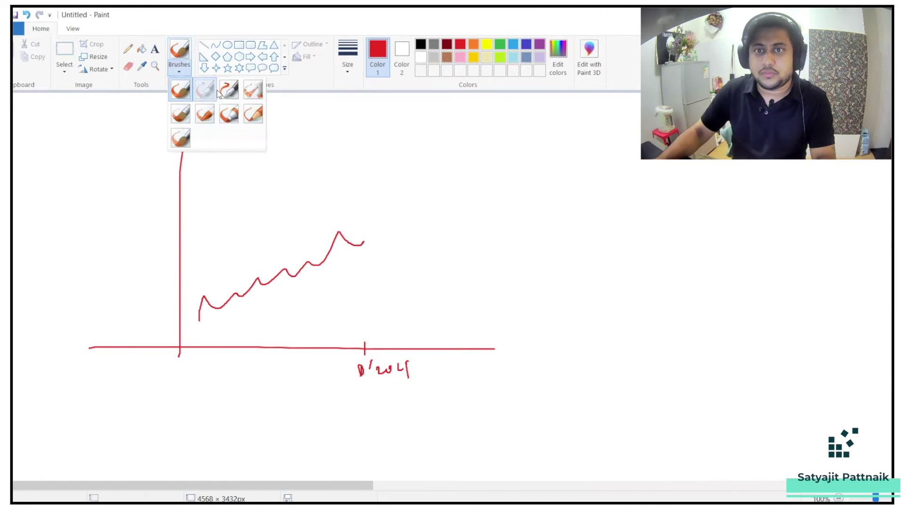
left_click(216, 89)
key("alt+Tab")
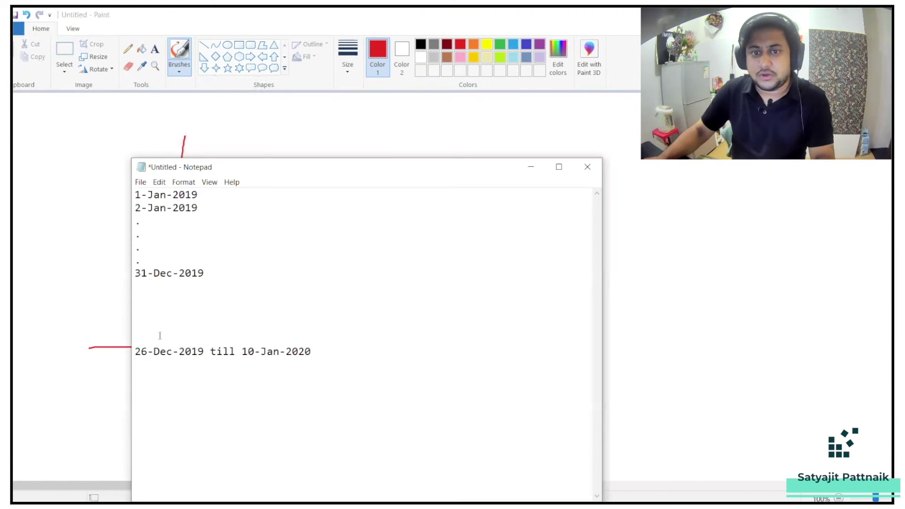
key("alt+Tab")
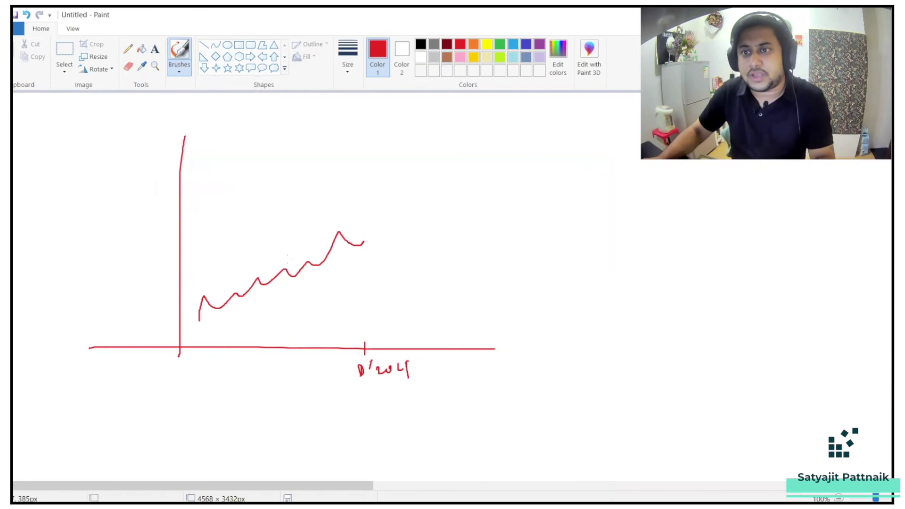
left_click(526, 45)
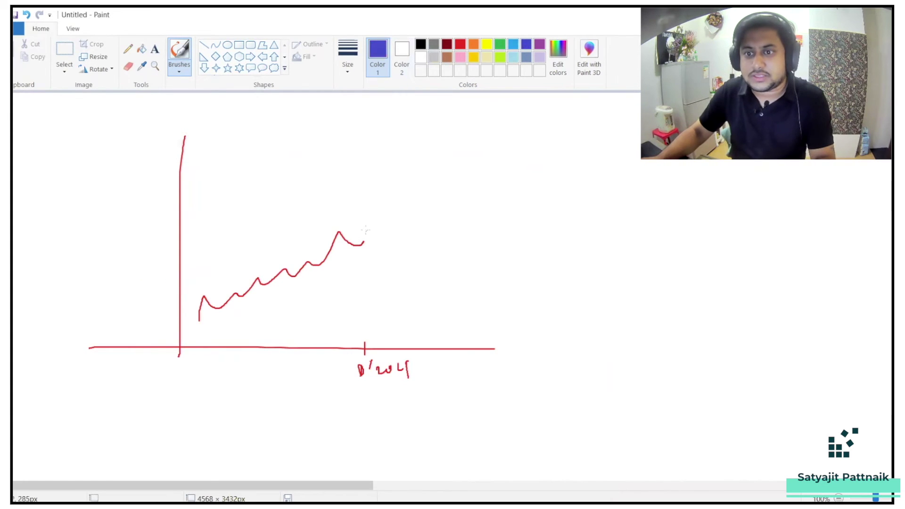
left_click_drag(376, 229, 459, 187)
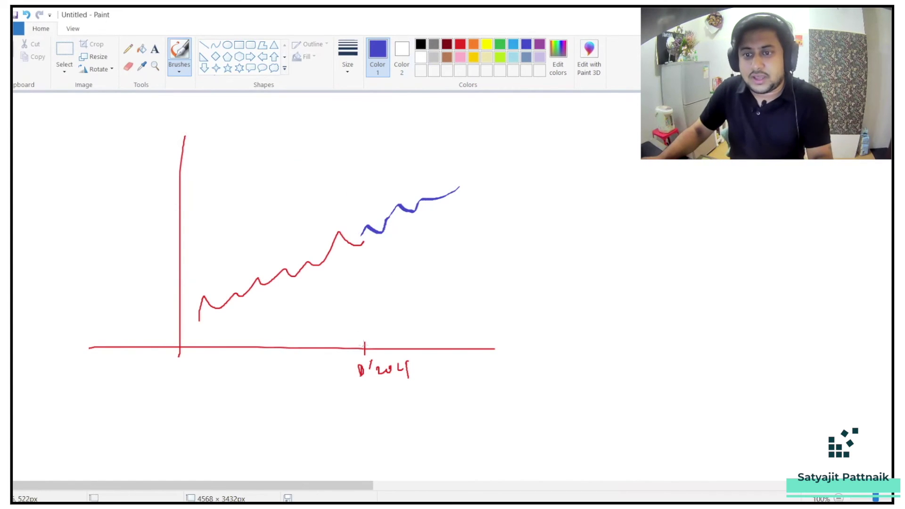
Mark a short blue interval on the axis just before the D'2019 tick and draw a sharp spike above it
left_click_drag(344, 346, 343, 343)
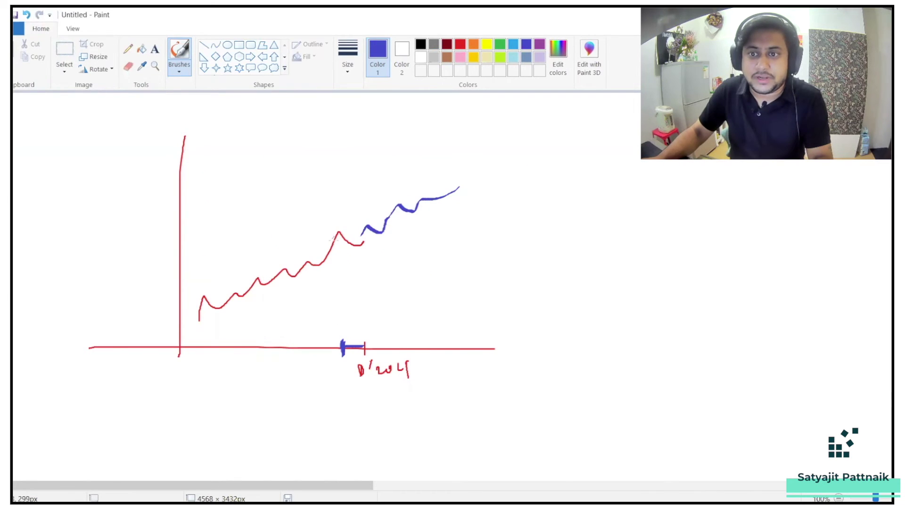
mouse_move(334, 243)
left_mouse_down()
mouse_move(332, 203)
mouse_move(354, 243)
left_mouse_up()
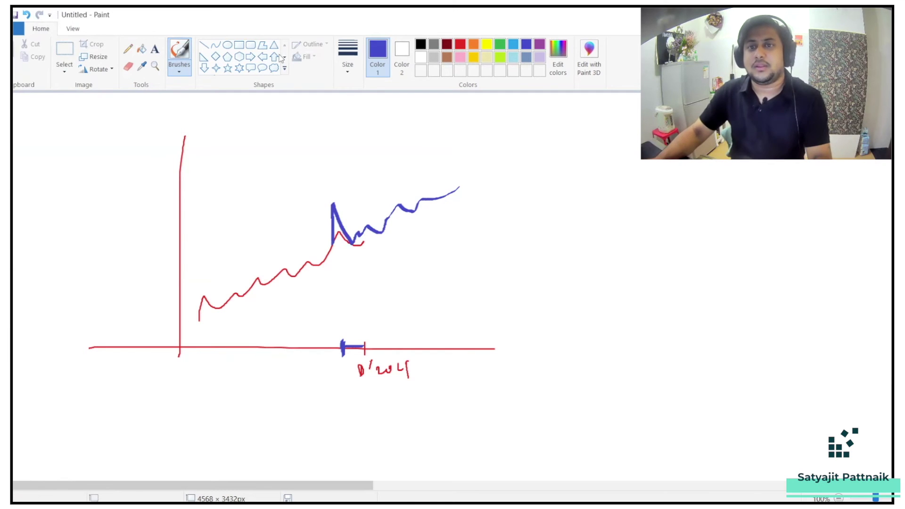
Erase the tail of the blue forecast line and mark its end on the horizontal axis as 10 Jan with the blue brush
left_click(128, 66)
left_click_drag(424, 199, 456, 187)
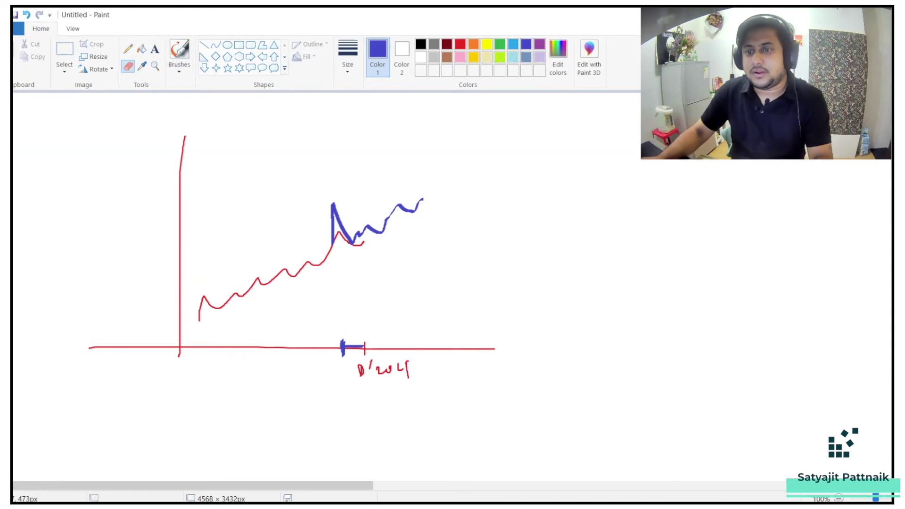
left_click(179, 65)
left_click(205, 89)
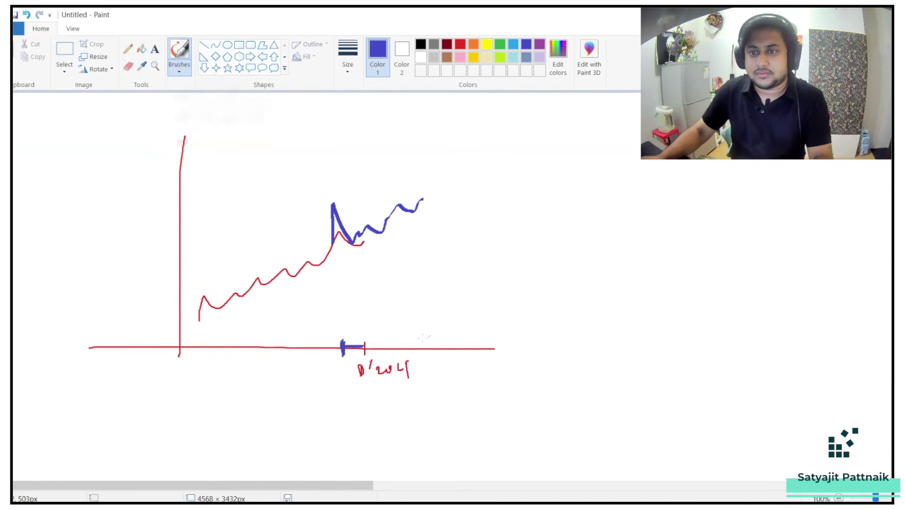
left_click_drag(432, 366, 433, 375)
mouse_move(445, 365)
left_mouse_down()
mouse_move(443, 374)
mouse_move(452, 370)
left_mouse_up()
left_click_drag(466, 365, 489, 367)
Circle the blue spike where the red trend ends and add a small pointed mark beneath it
mouse_move(347, 193)
left_mouse_down()
mouse_move(320, 214)
mouse_move(357, 271)
mouse_move(342, 197)
left_mouse_up()
left_click_drag(337, 255, 358, 262)
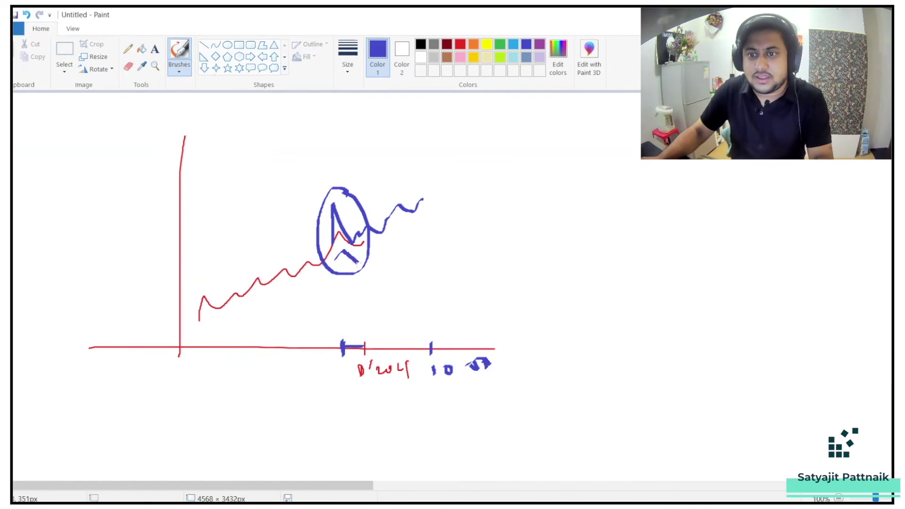
Undo the small pointed mark beneath the blue spike inside the circle
key("ctrl+z")
mouse_move(540, 251)
left_mouse_down()
mouse_move(578, 238)
mouse_move(560, 243)
mouse_move(546, 174)
mouse_move(597, 243)
left_mouse_up()
key("ctrl+z")
key("ctrl+z")
key("ctrl+z")
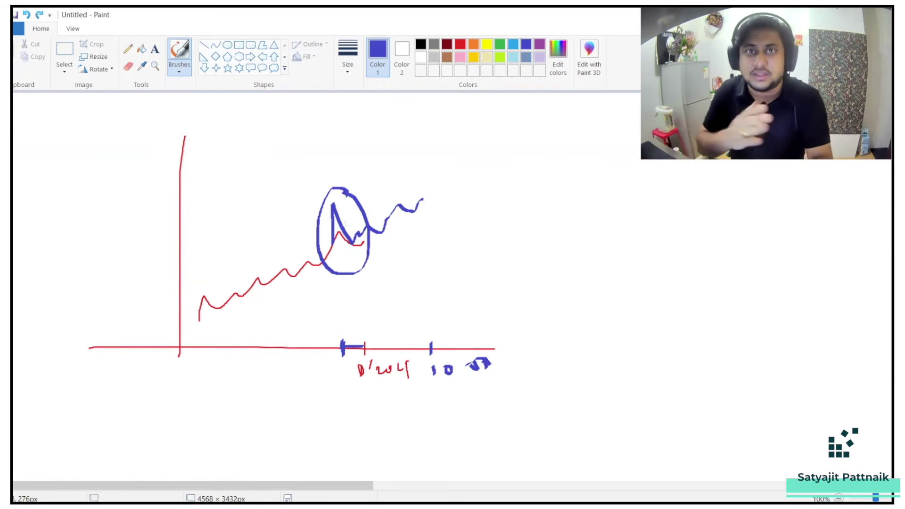
Switch to Power BI Desktop and inspect the confidence interval options and the 30 December 2020 forecast bounds for Confirmed Cases by Date & Forecast
key("alt+Tab")
key("alt+Tab")
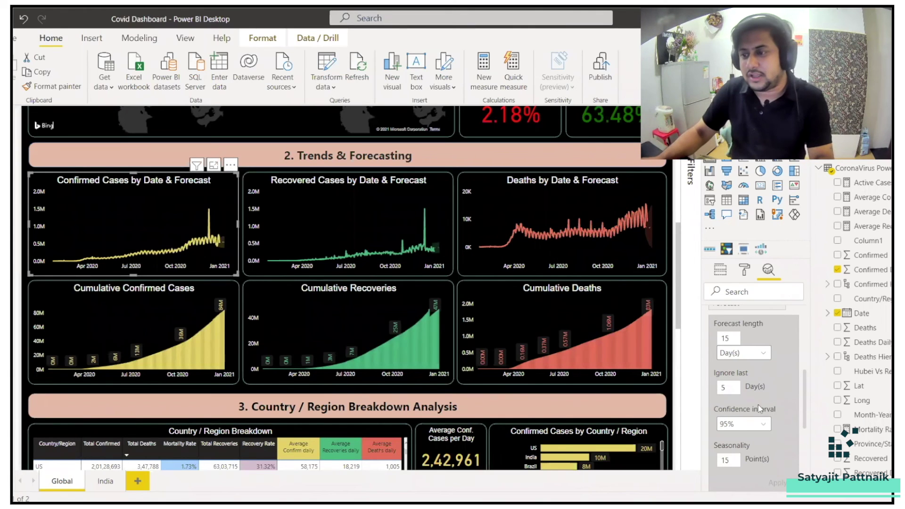
left_click(739, 425)
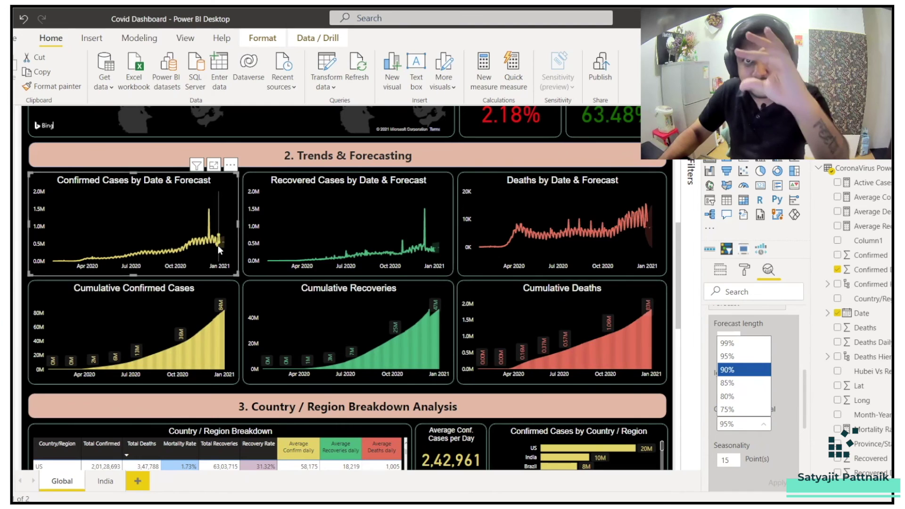
mouse_move(218, 245)
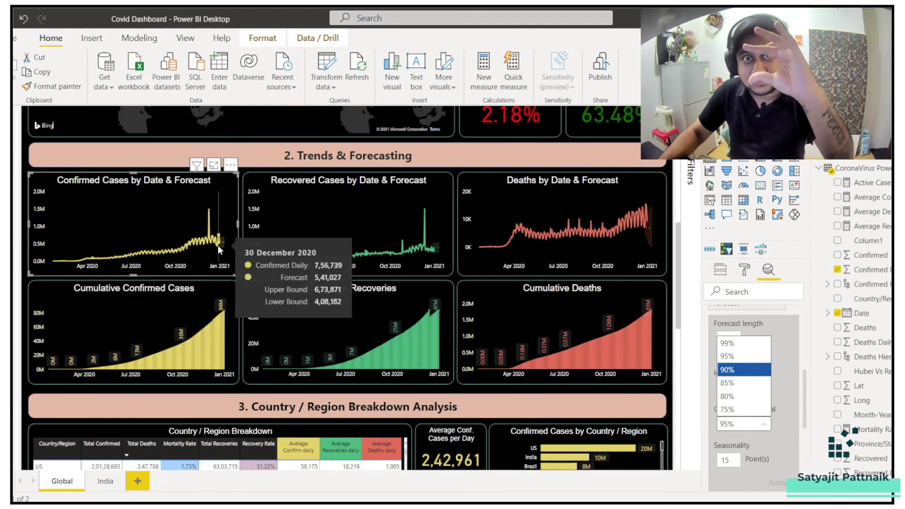
left_click(788, 353)
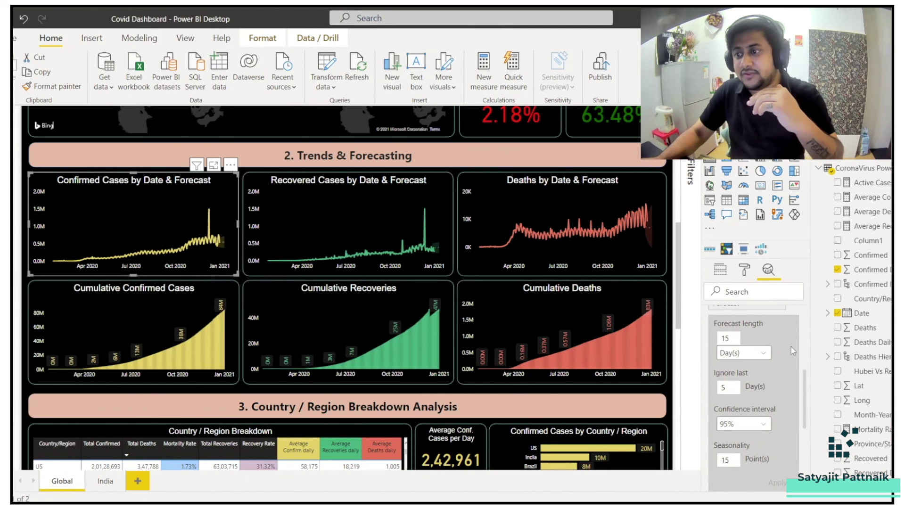
Set the Confirmed Cases forecast's confidence interval to 99%, apply it, and check the description of Seasonality
left_click(746, 424)
left_click(728, 343)
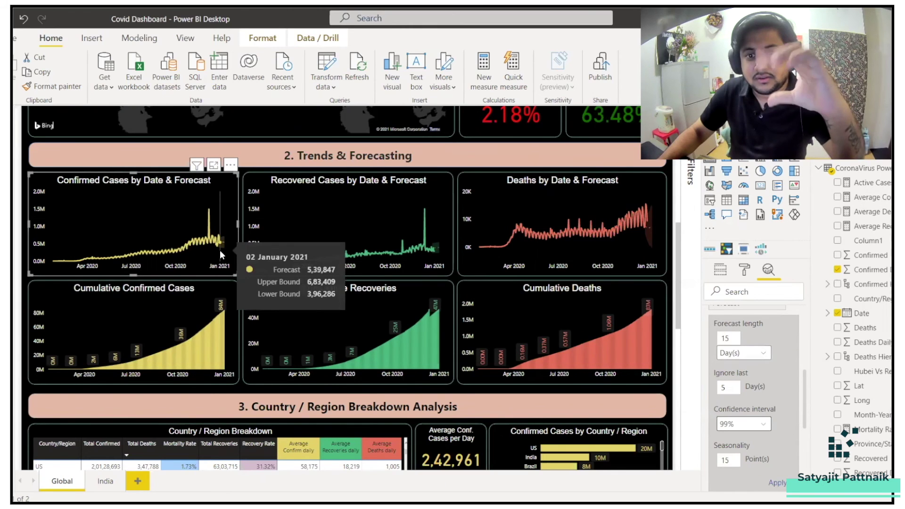
left_click(776, 483)
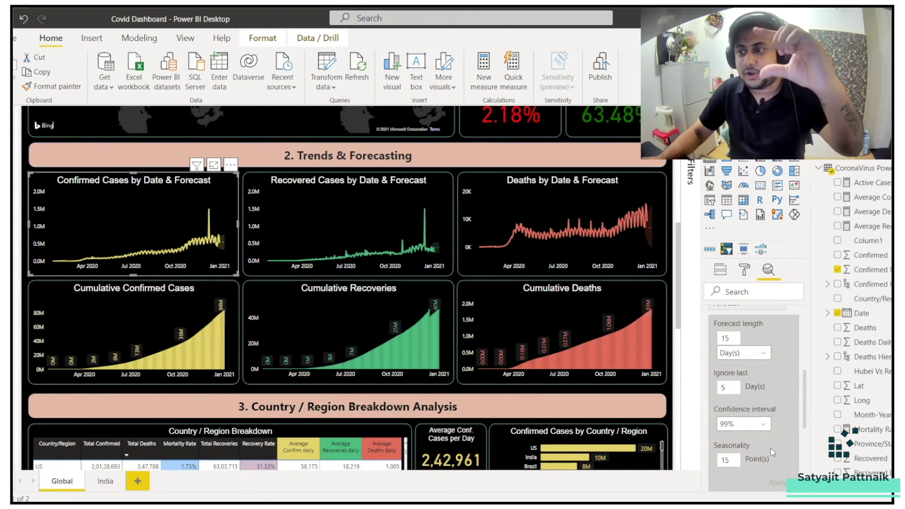
mouse_move(772, 452)
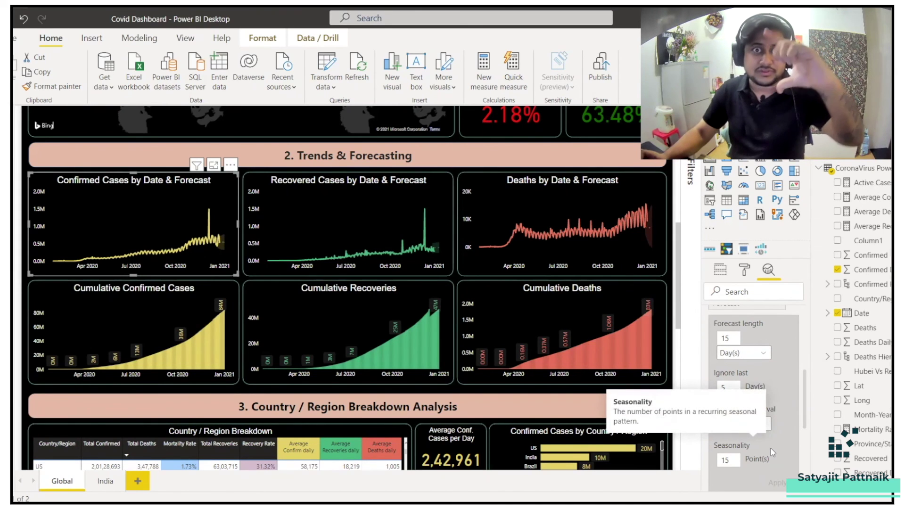
Set the Confirmed Cases forecast's confidence interval back to 95% and look over the remaining forecast options
left_click(746, 424)
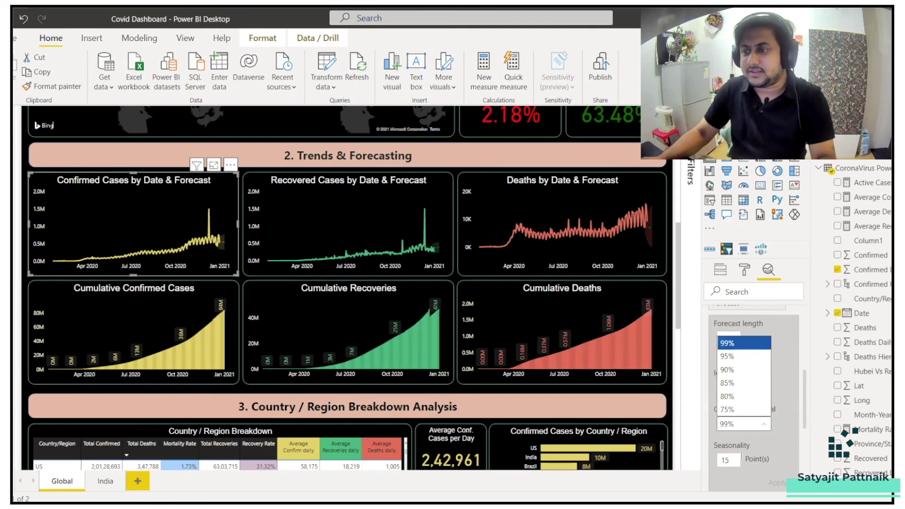
left_click(738, 357)
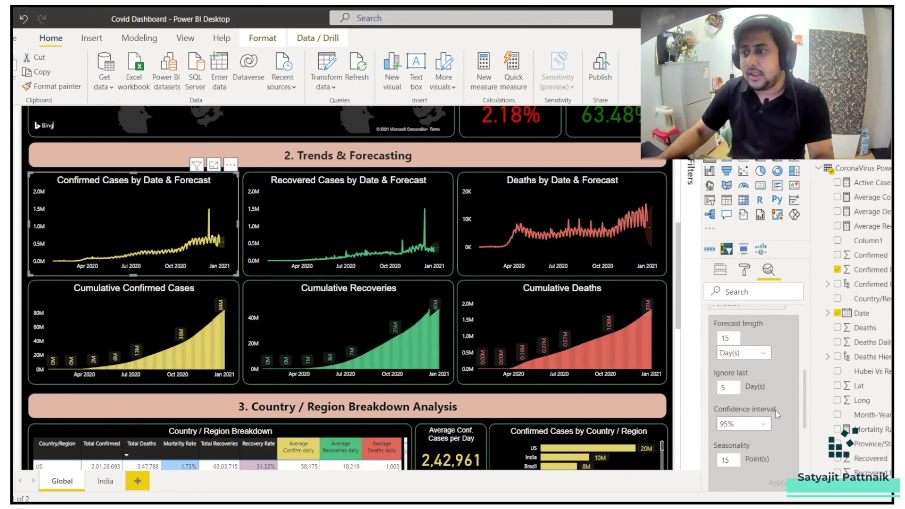
scroll(768, 424, "down", 3)
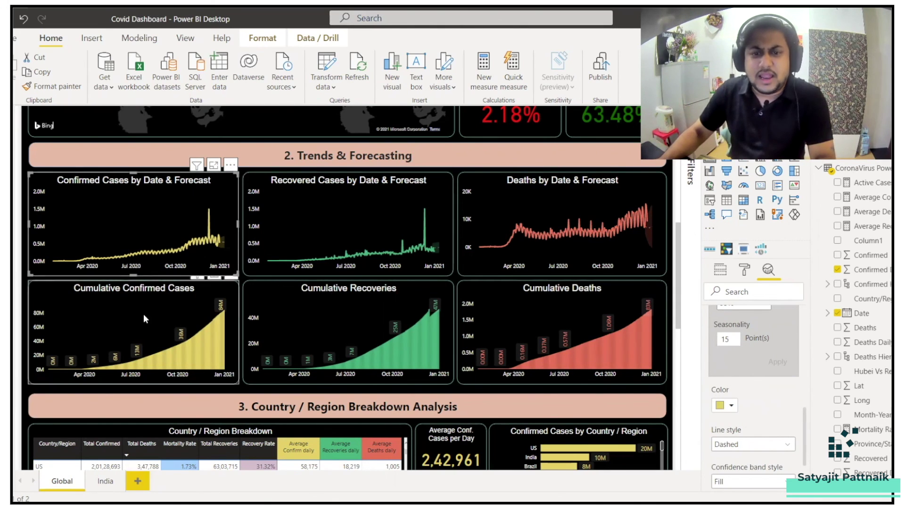
Select the Average Conf. Cases per Day card in the Country / Region Breakdown section and show the formula of its Average Confirm daily measure
scroll(405, 330, "down", 1)
scroll(404, 326, "down", 5)
scroll(119, 157, "up", 1)
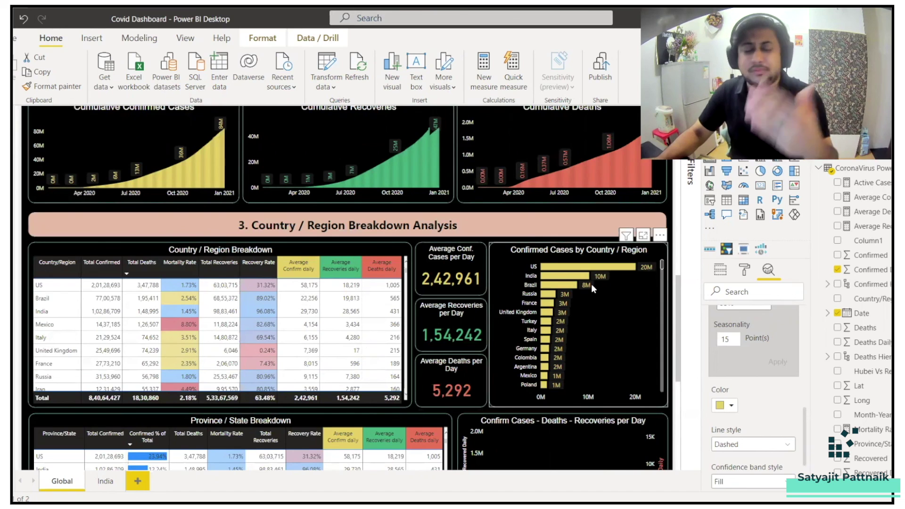
left_click(461, 272)
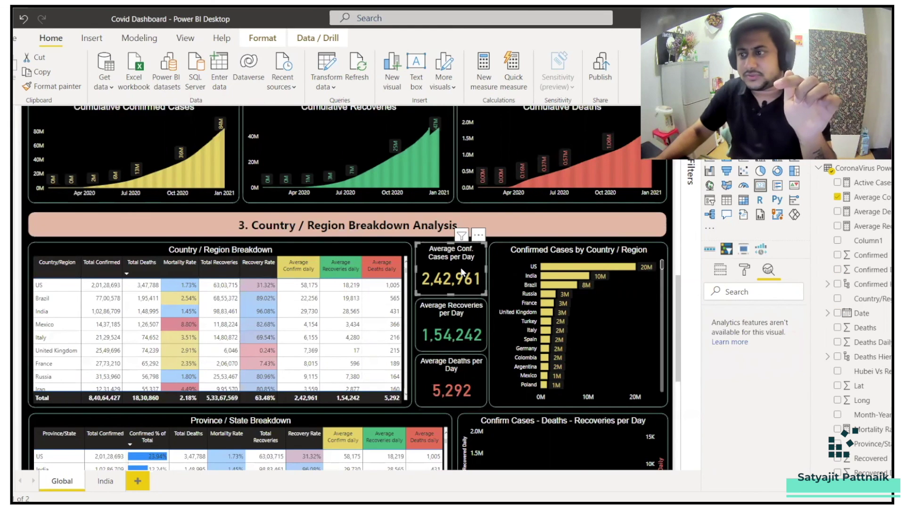
left_click(743, 273)
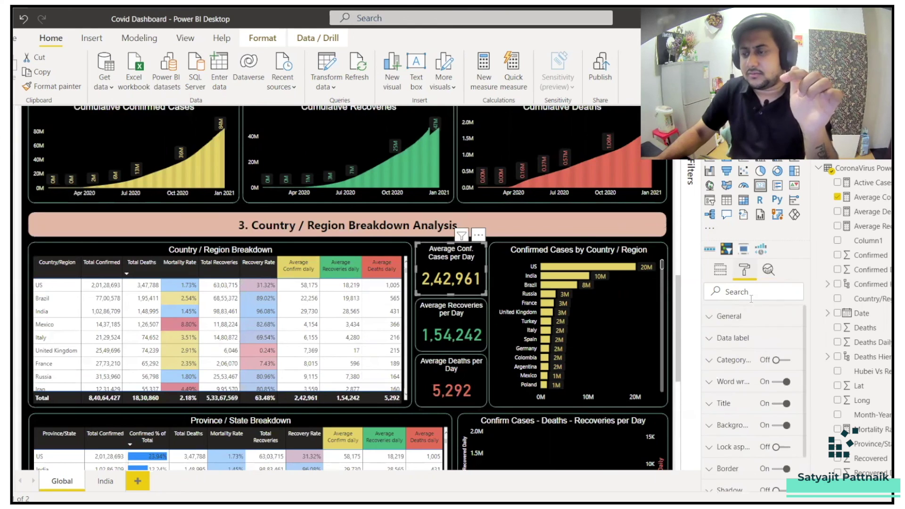
left_click(720, 272)
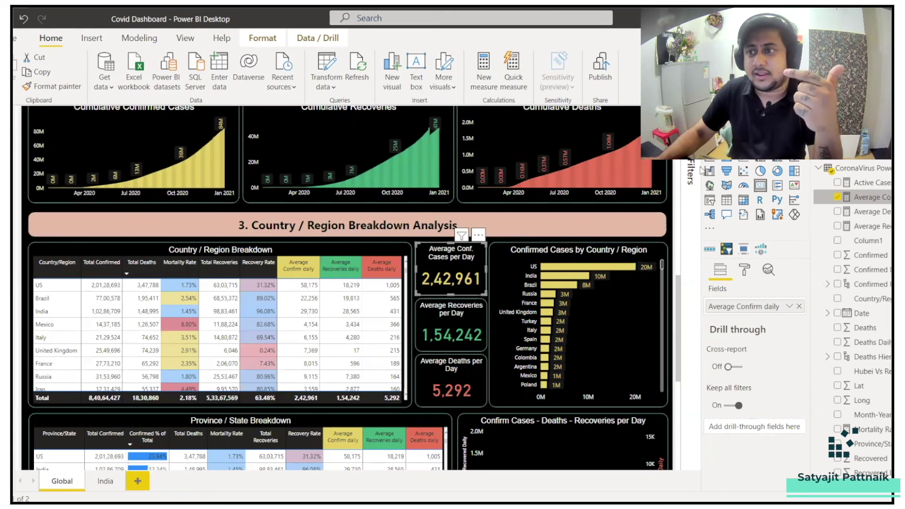
left_click(854, 198)
Return to the Trends & Forecasting section and open the India page of the report
scroll(388, 190, "up", 4)
scroll(387, 190, "up", 1)
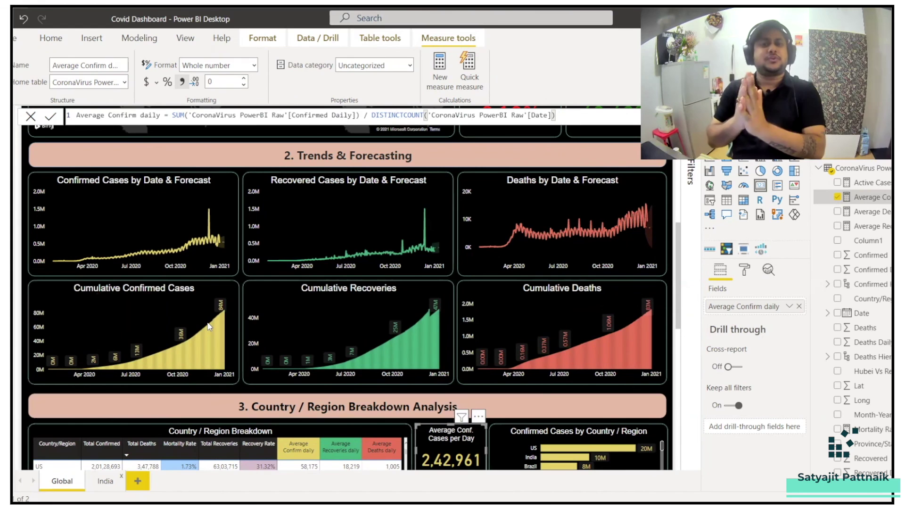
key("ctrl+Page_Down")
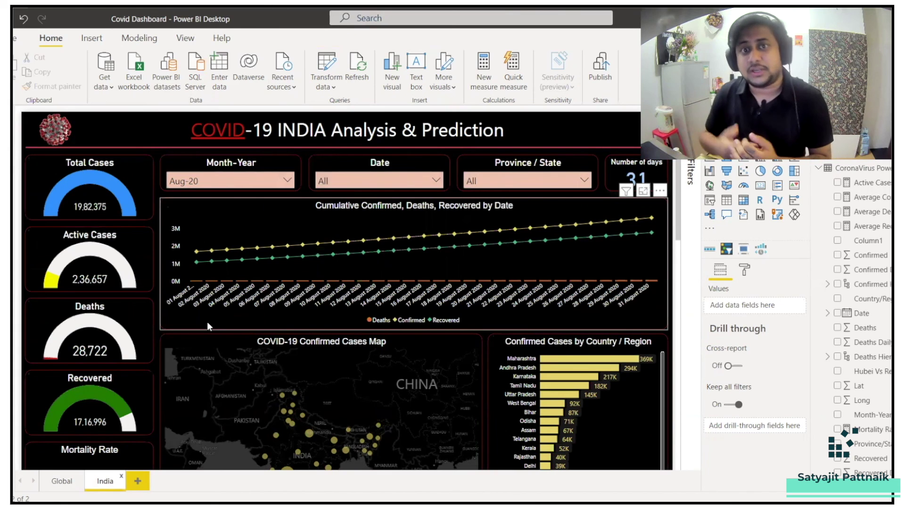
Switch to the browser to show the movie-scapes Recommendations page, and return to the India dashboard in Power BI Desktop
left_click(255, 497)
left_click(101, 15)
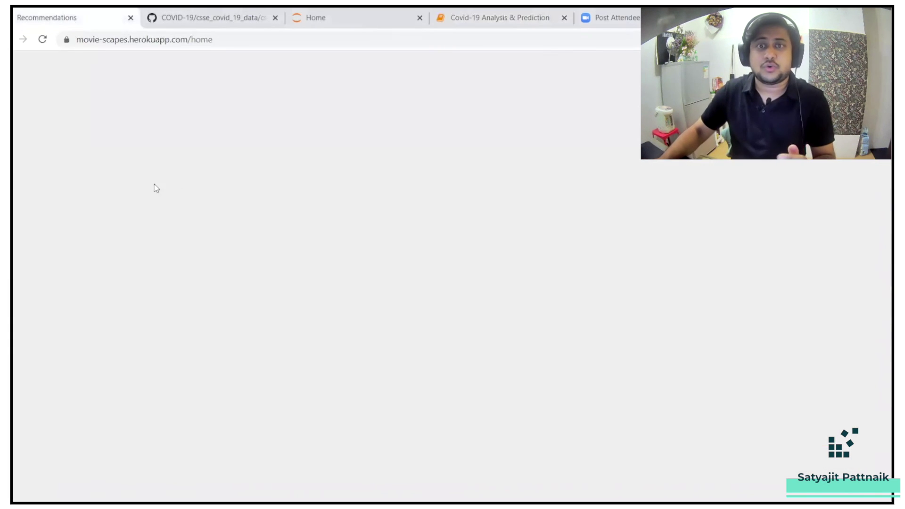
key("alt+Tab")
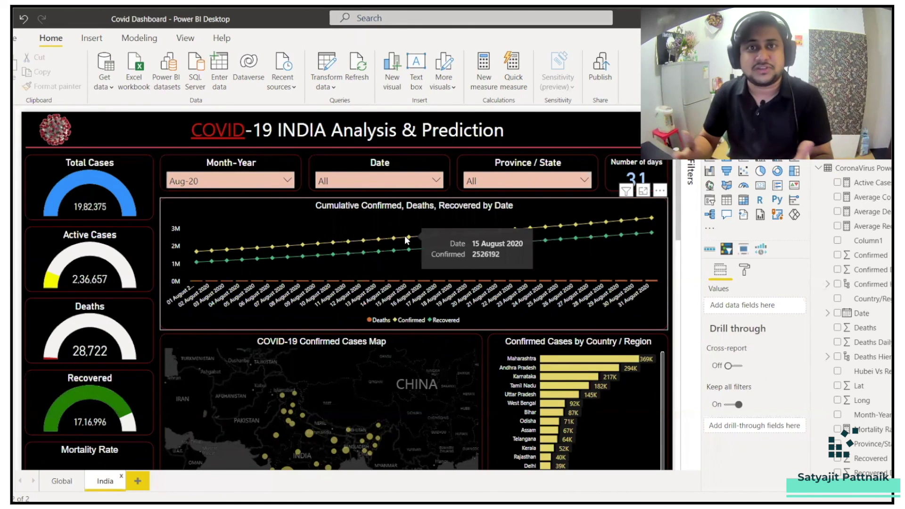